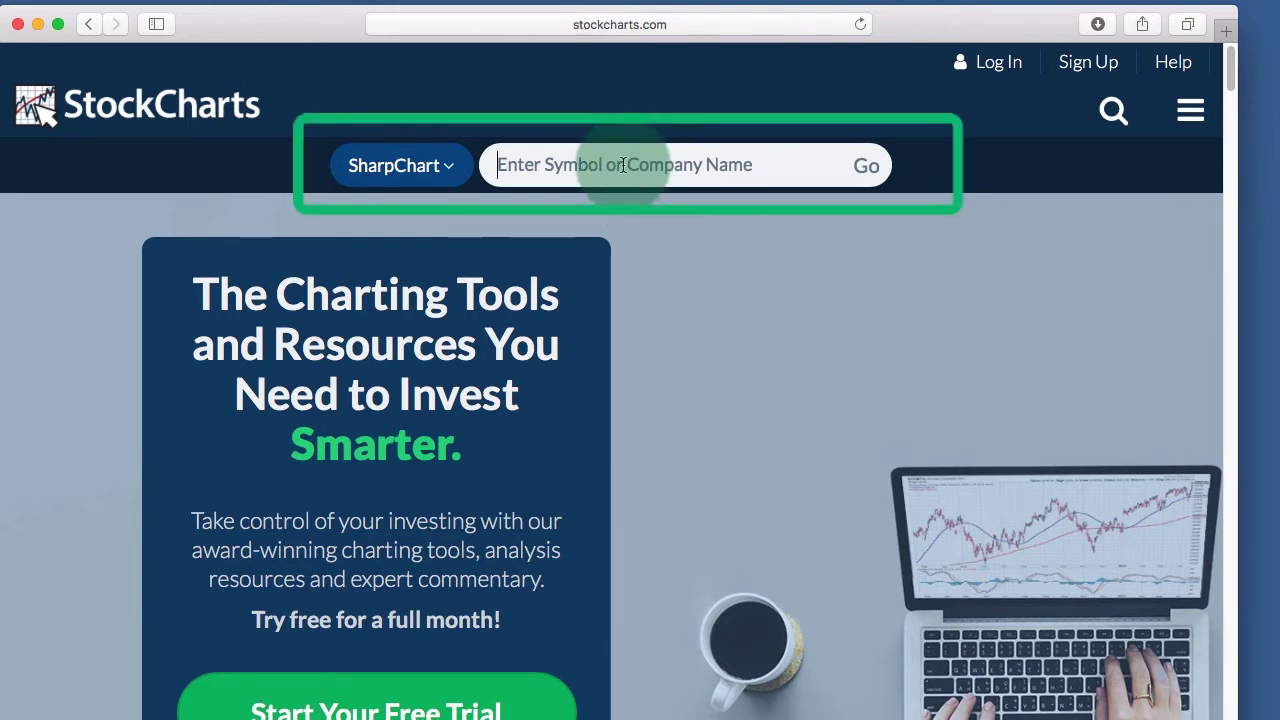
- Look over the chart types available from the symbol search box
left_click(618, 166)
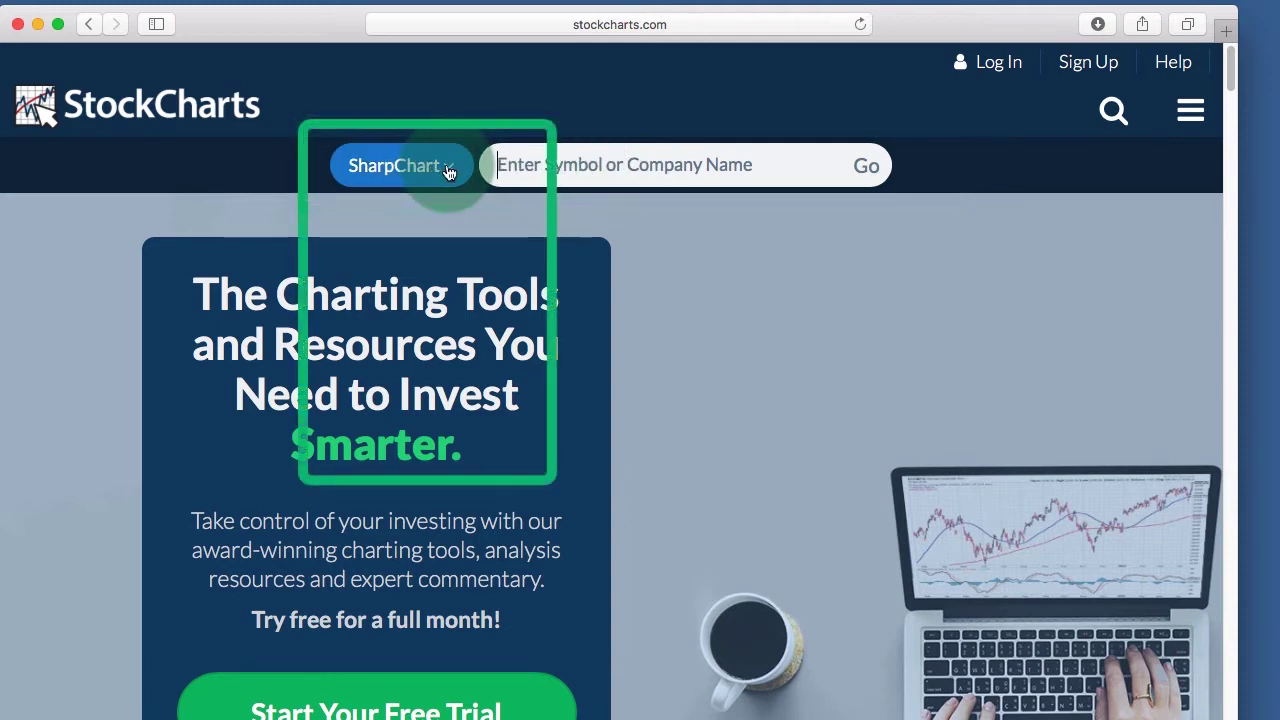
left_click(449, 172)
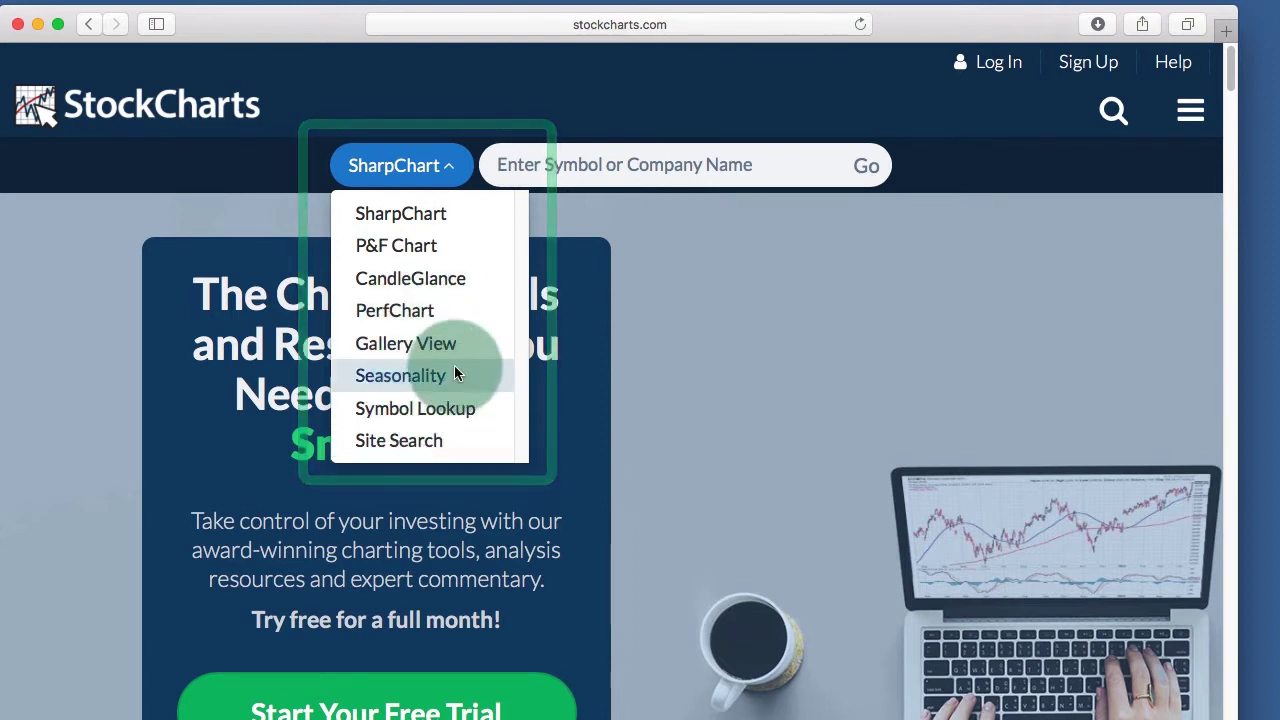
left_click(865, 315)
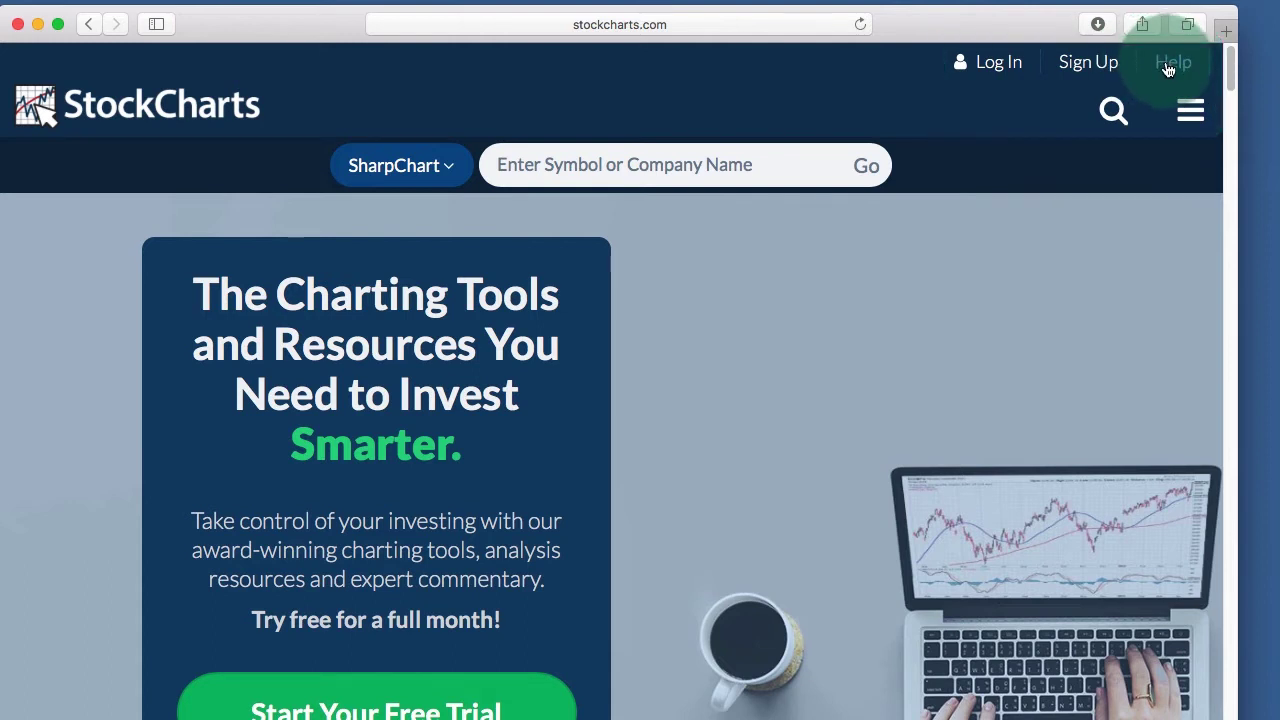
- Check the site menu, widen the browser to the full layout, and start the free trial
left_click(1190, 114)
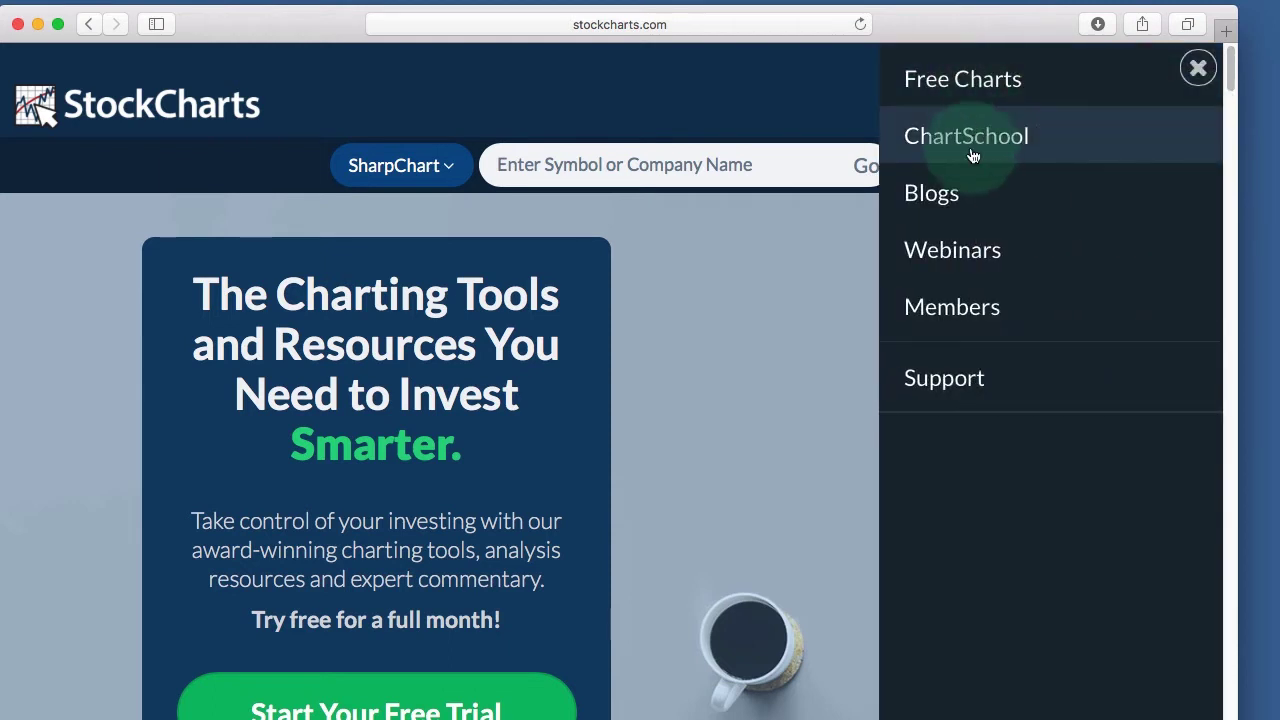
left_click(1196, 66)
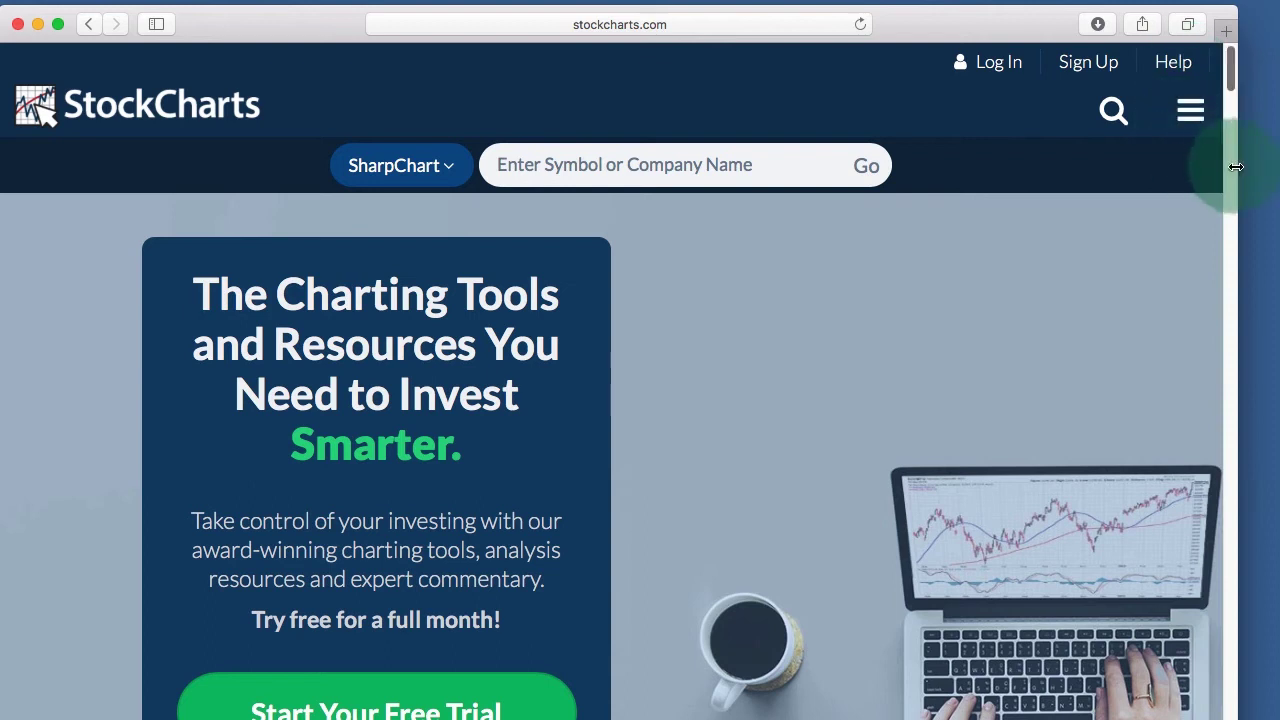
left_click_drag(1236, 167, 1279, 172)
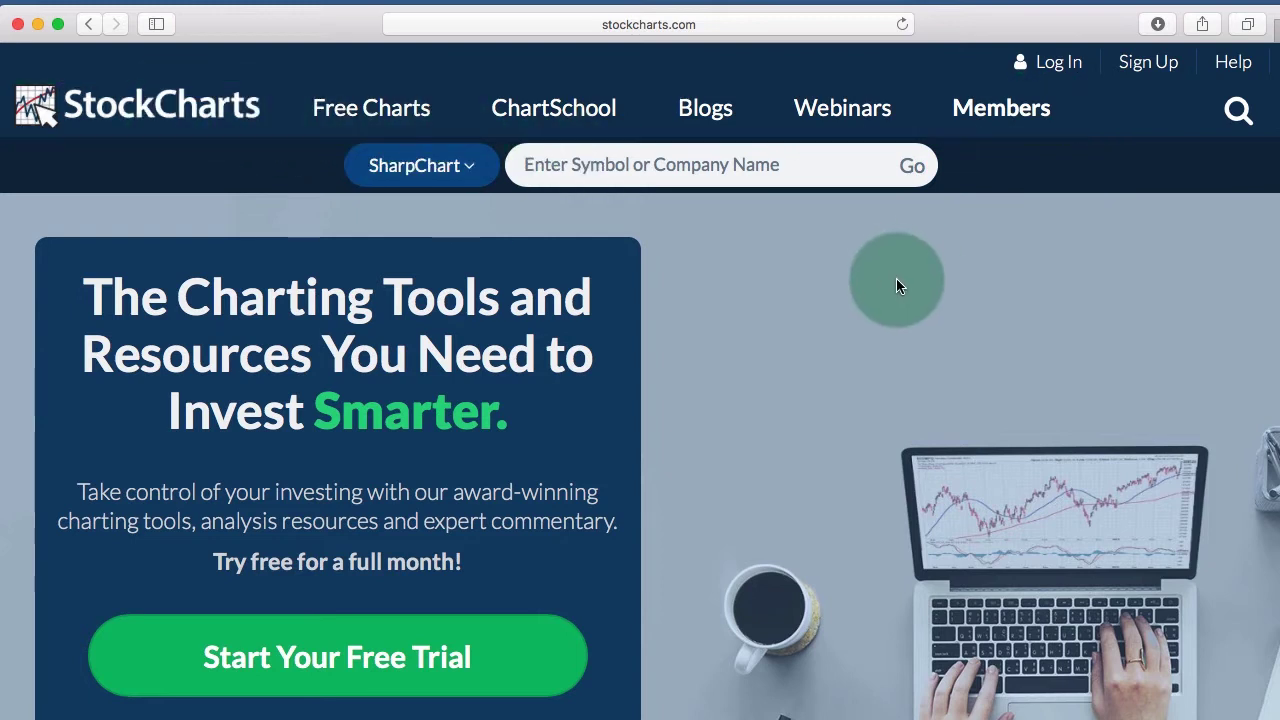
scroll(896, 278, "down", 1)
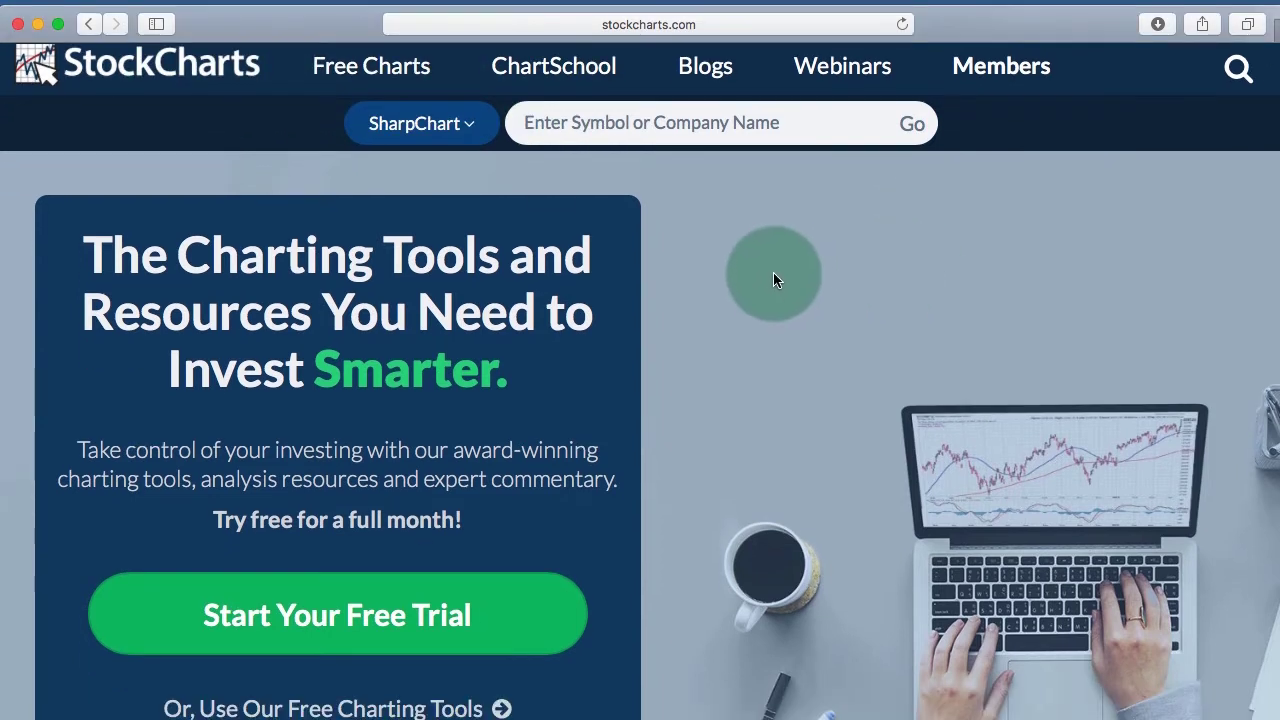
left_click(362, 620)
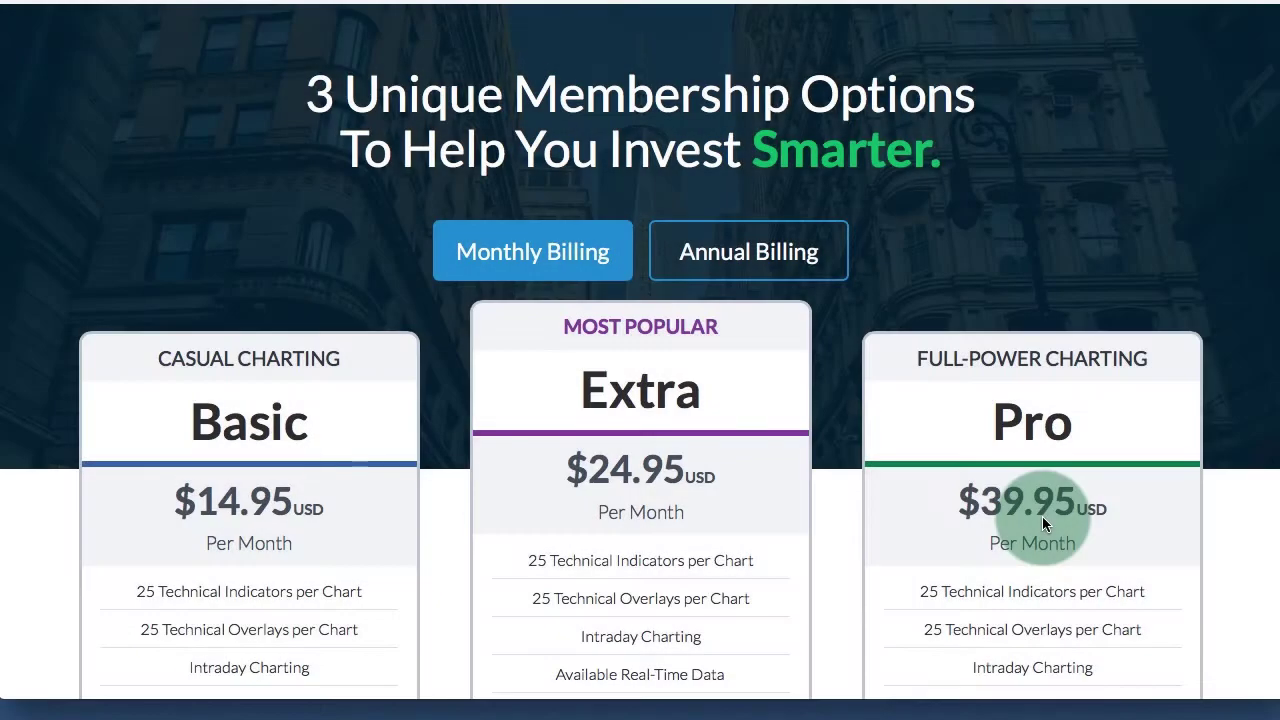
- Scroll the pricing page to compare the Basic $14.95, Extra $24.95 and Pro $39.95 plans
scroll(1042, 516, "down", 1)
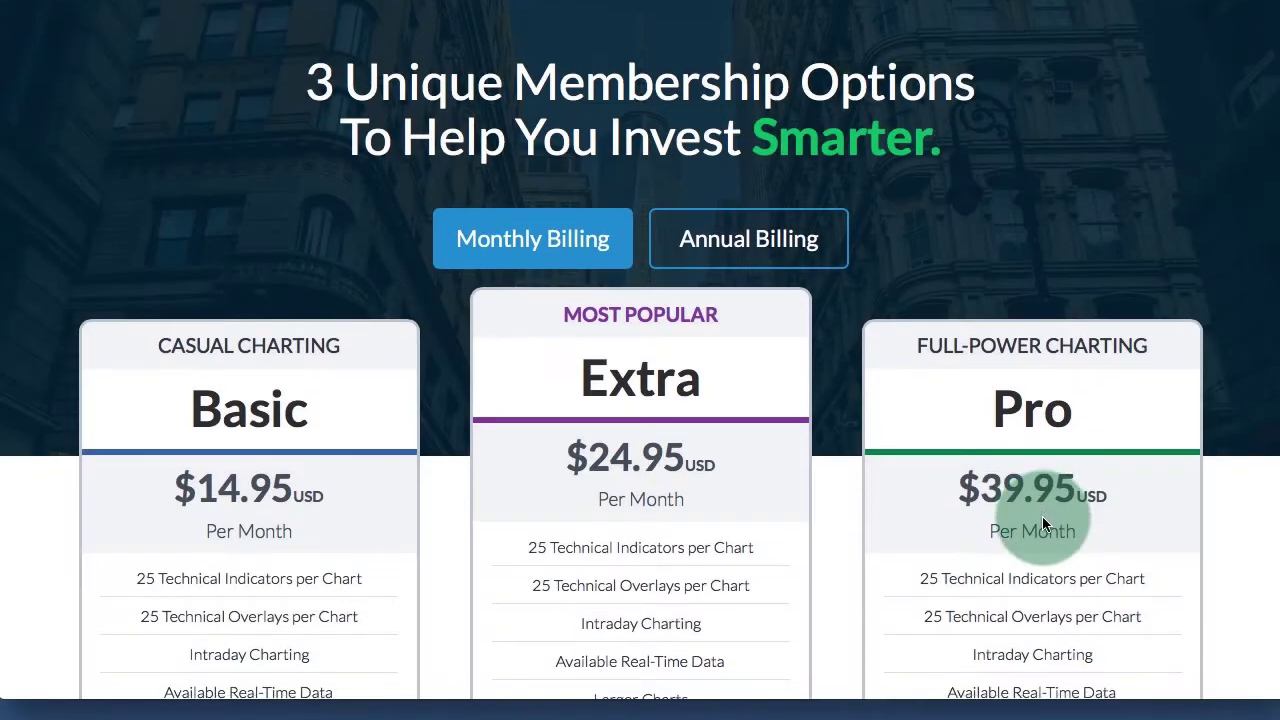
scroll(1042, 516, "down", 4)
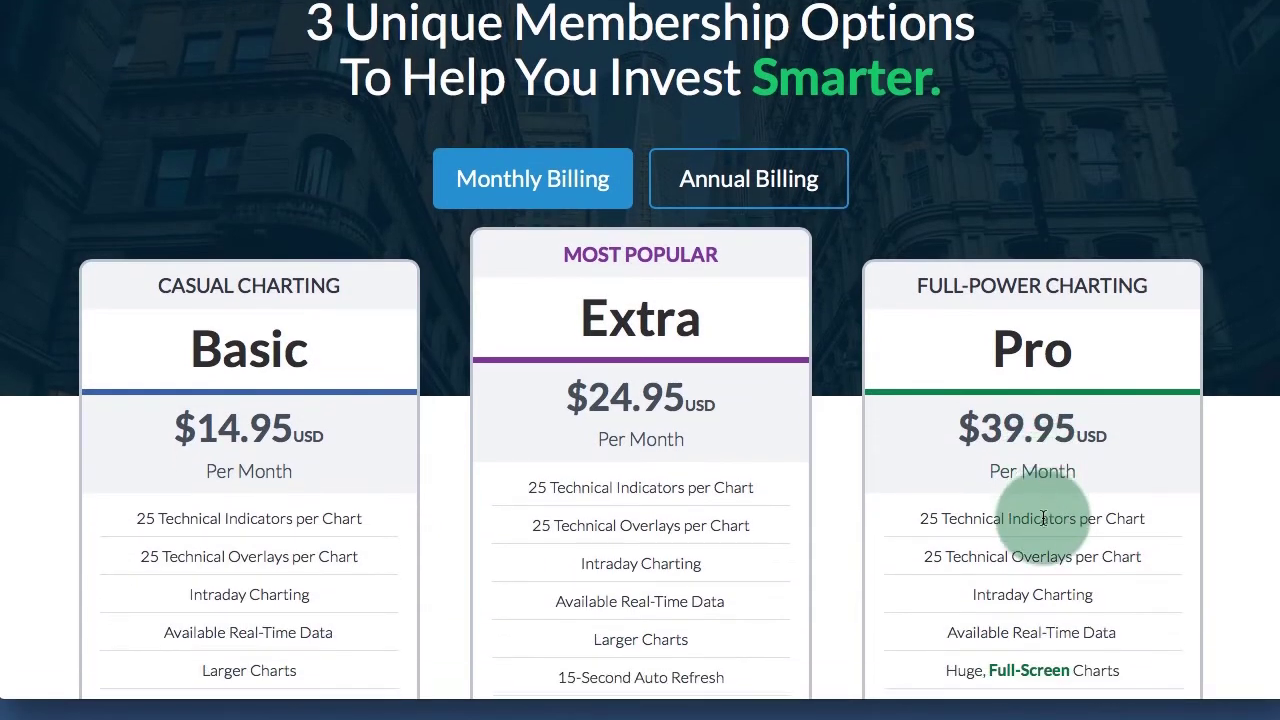
scroll(1042, 516, "down", 1)
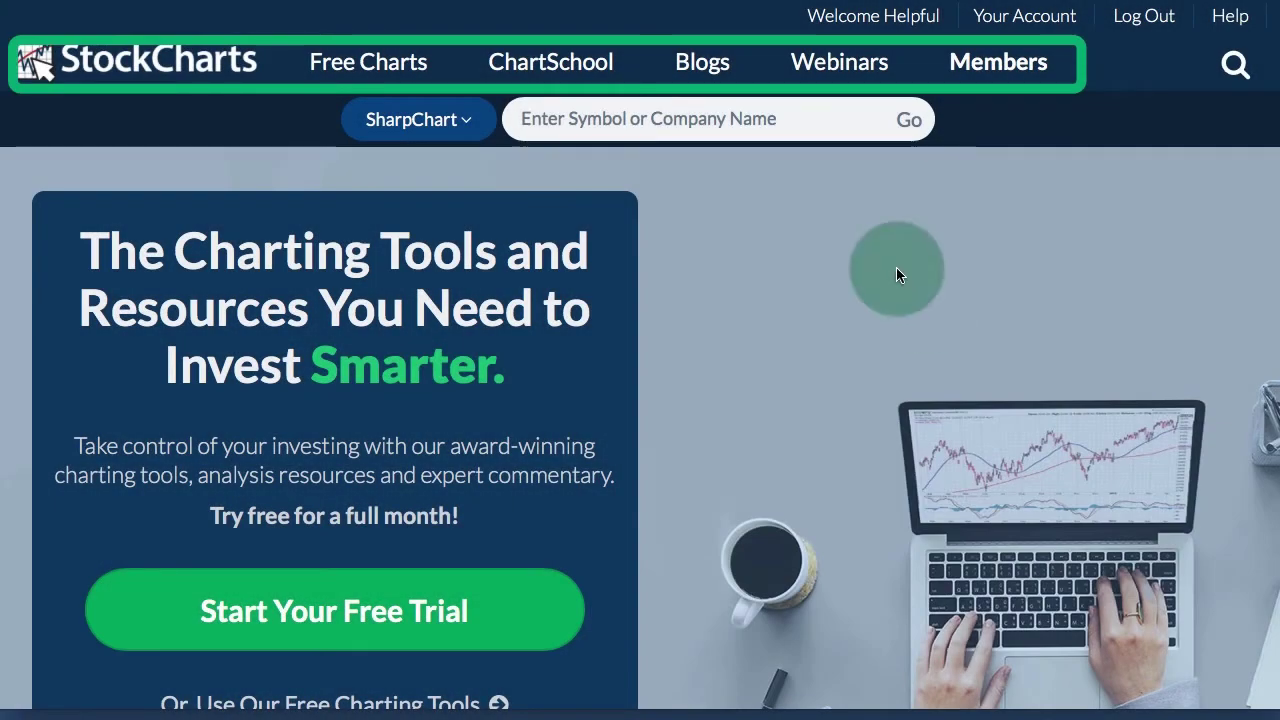
- Go to Blogs and scroll through the Latest Posts' members-only and free articles
left_click(706, 64)
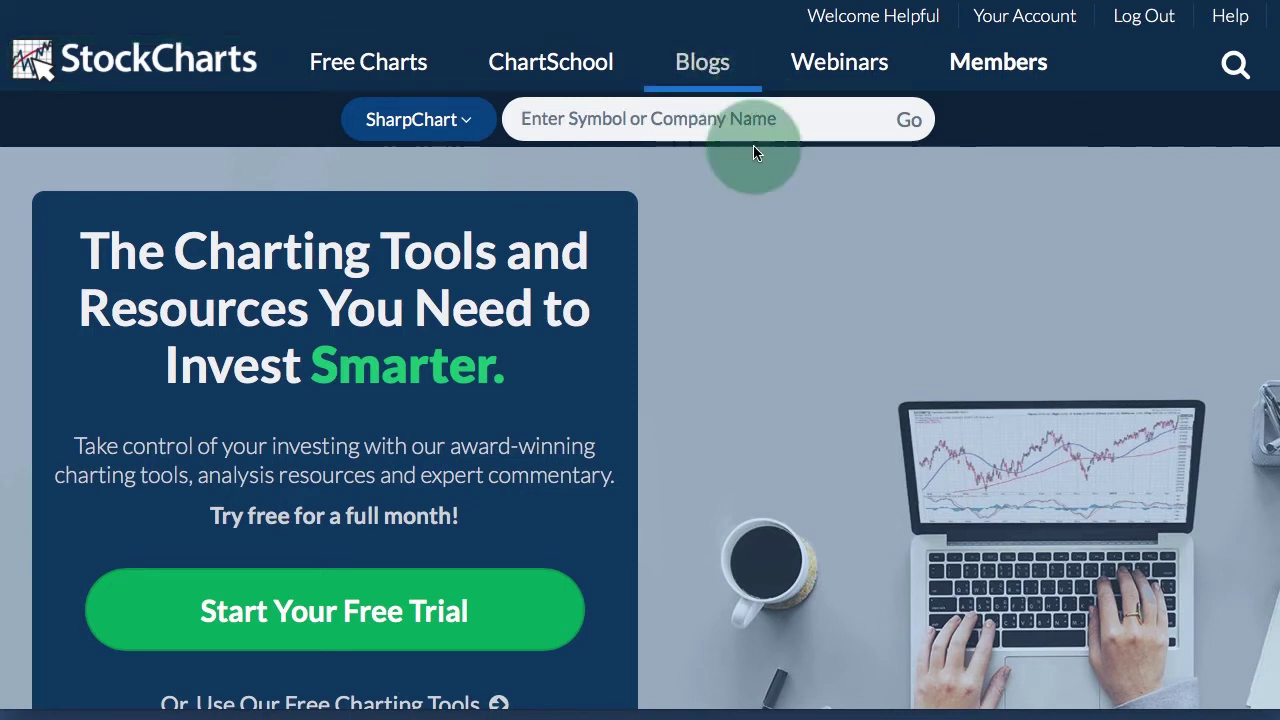
scroll(814, 343, "down", 1)
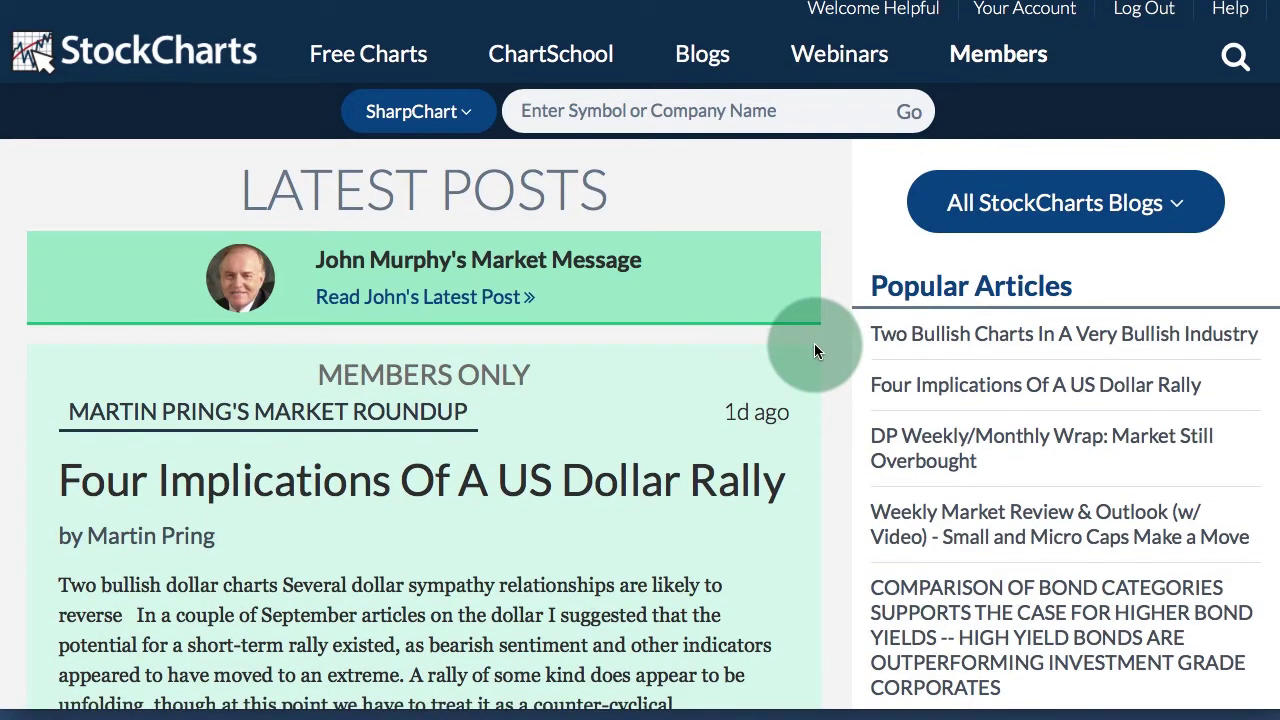
scroll(814, 348, "down", 1)
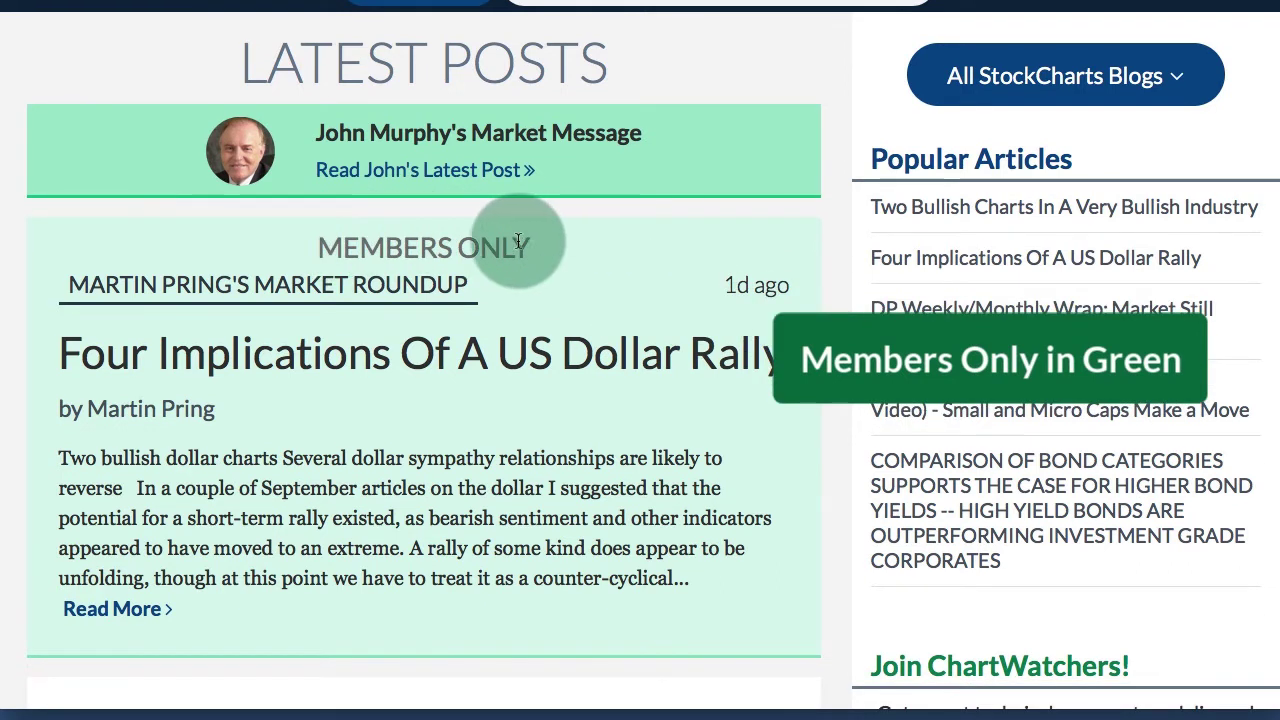
scroll(538, 445, "down", 1)
scroll(538, 445, "down", 5)
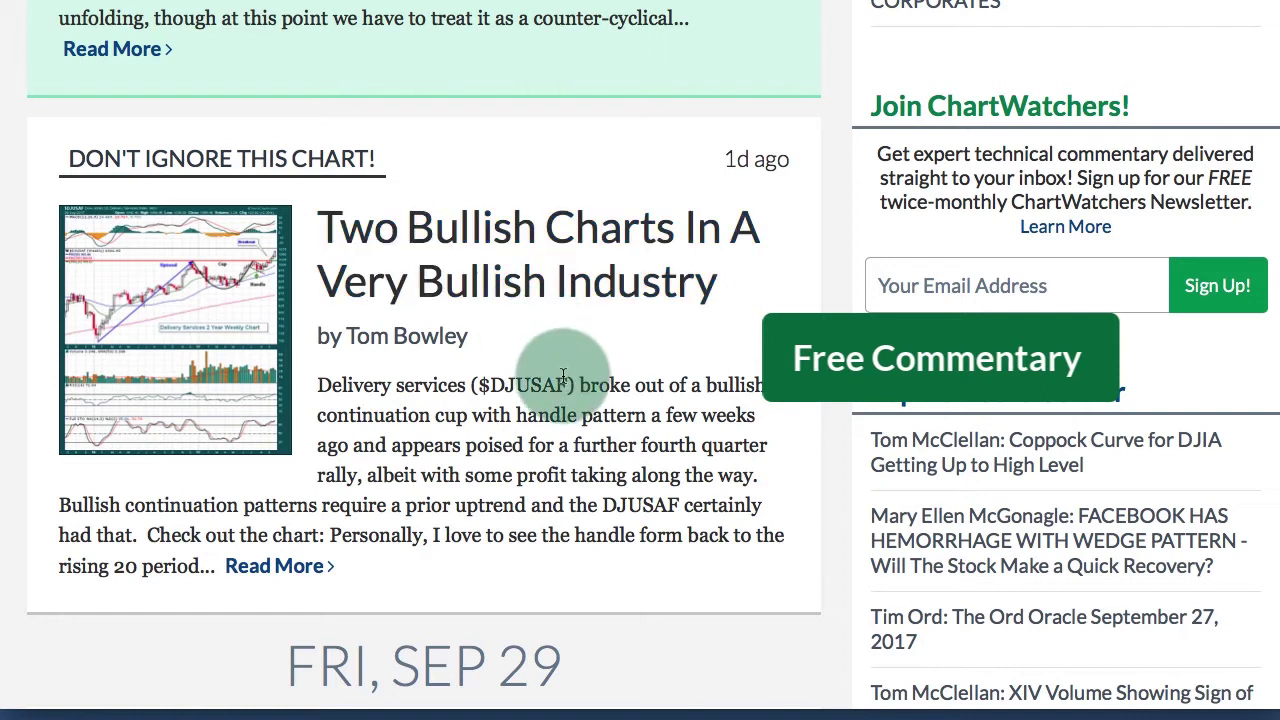
scroll(565, 375, "up", 5)
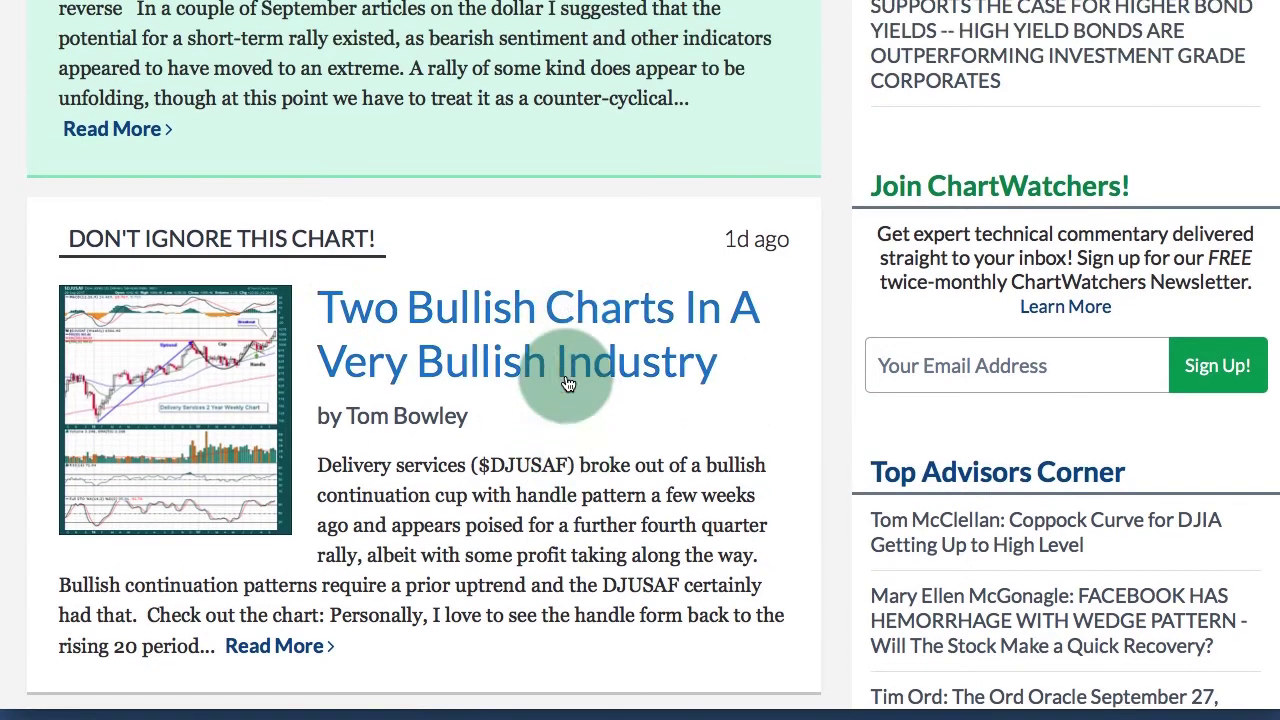
scroll(568, 374, "up", 3)
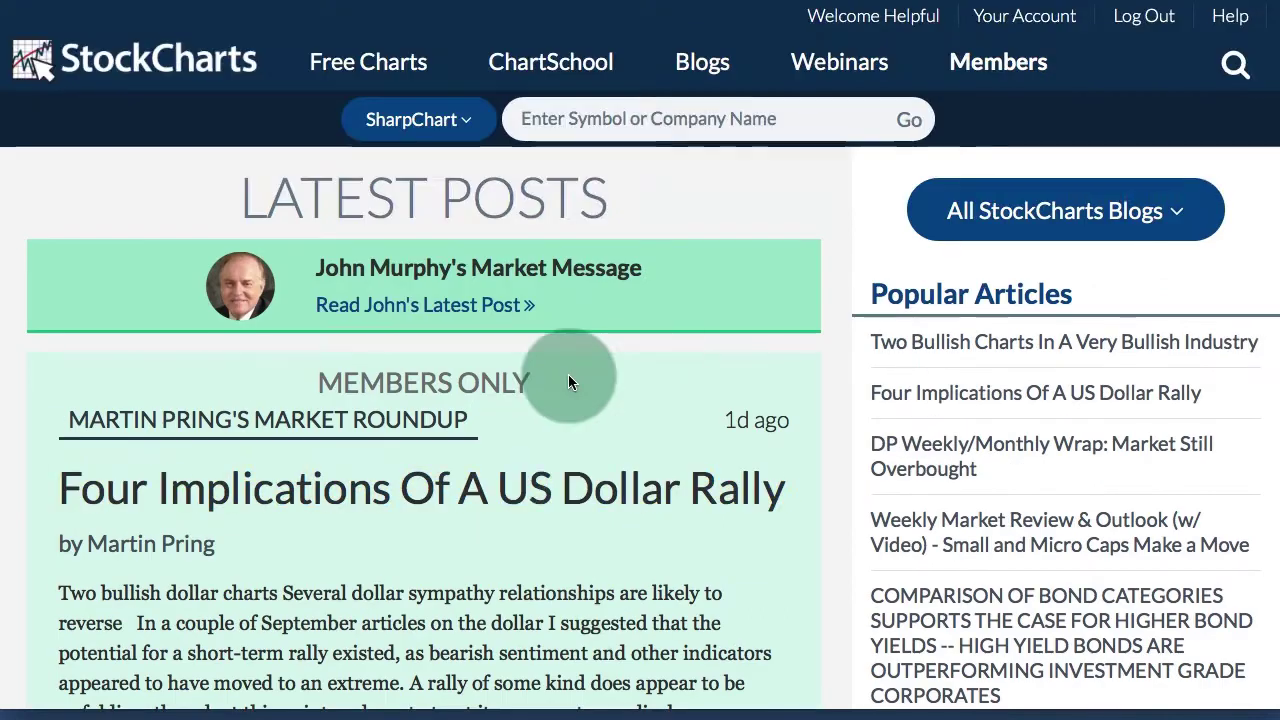
- Browse the All StockCharts Blogs list, then scroll through the posts again
left_click(1014, 209)
scroll(1000, 370, "down", 1)
scroll(995, 378, "down", 2)
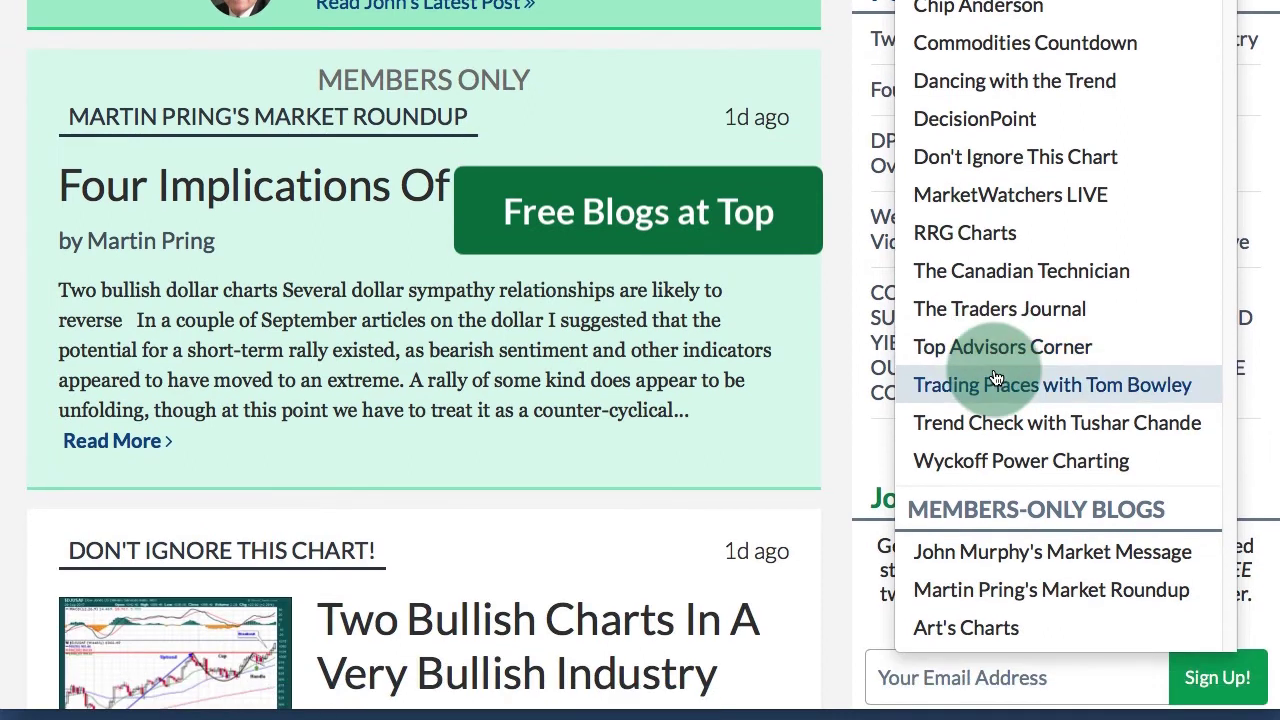
left_click(831, 389)
scroll(1040, 396, "up", 1)
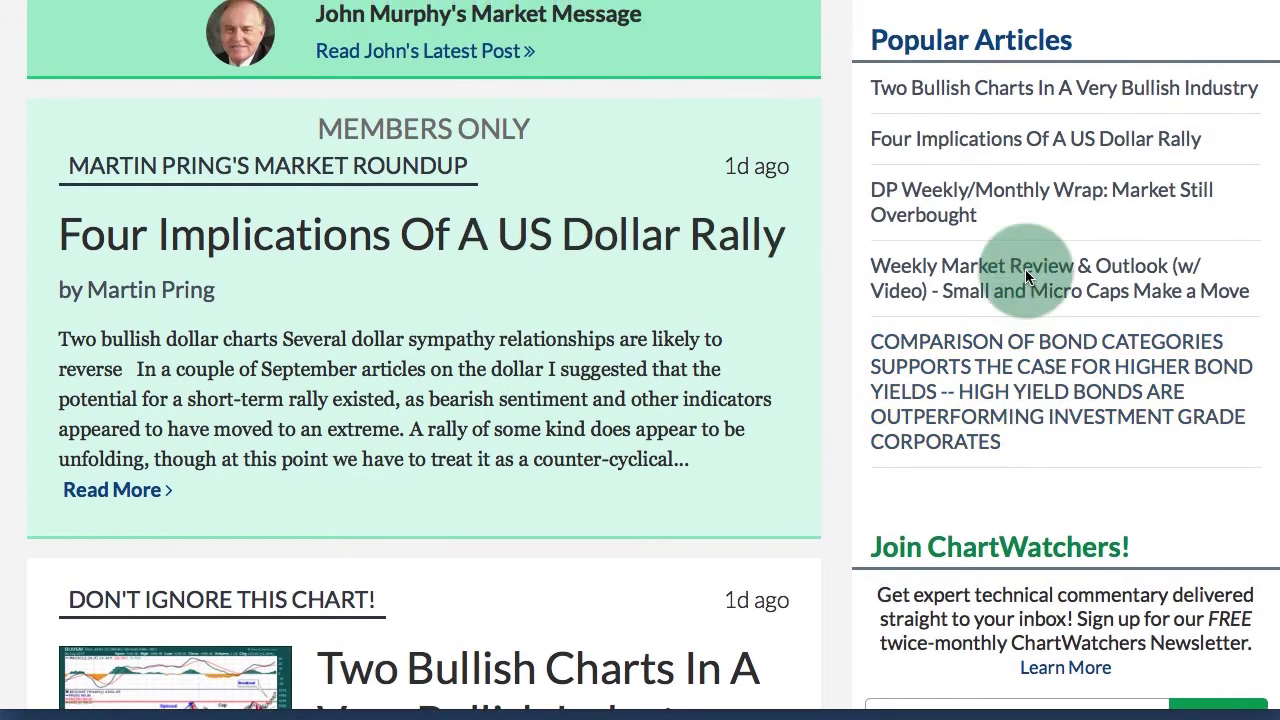
scroll(1060, 330, "down", 2)
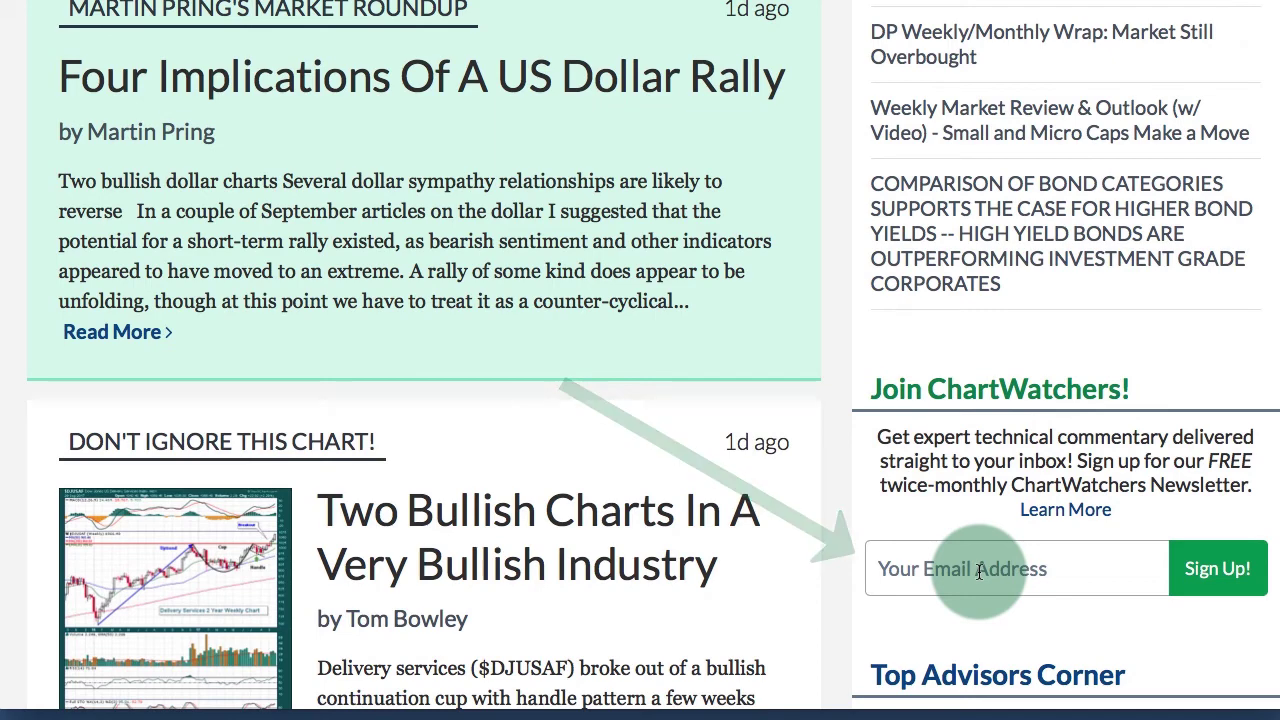
scroll(979, 571, "down", 6)
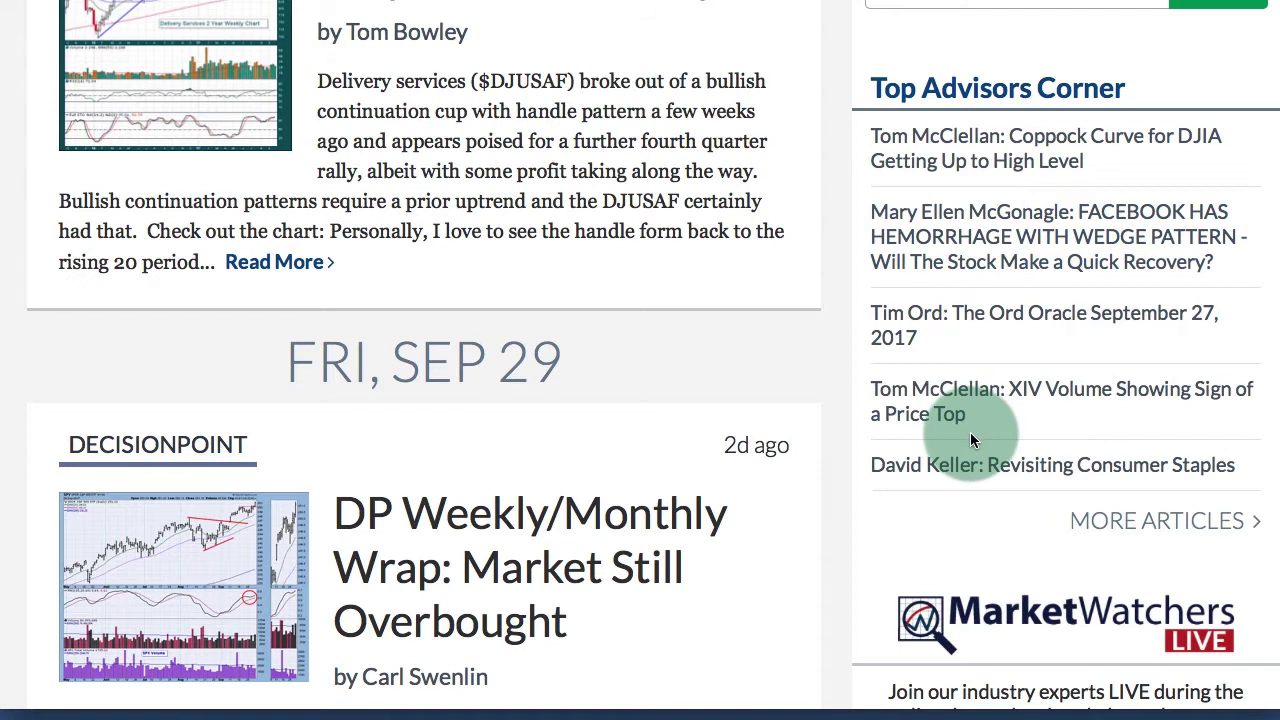
scroll(970, 432, "down", 3)
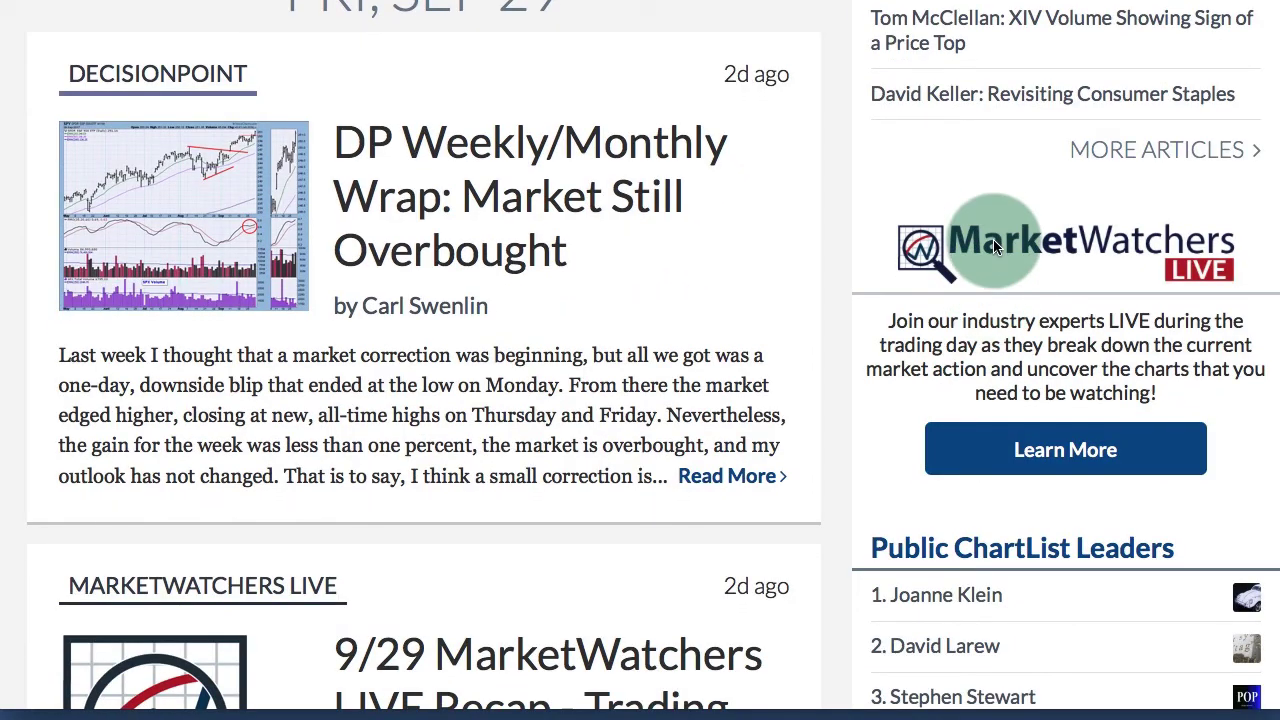
scroll(1018, 364, "up", 10)
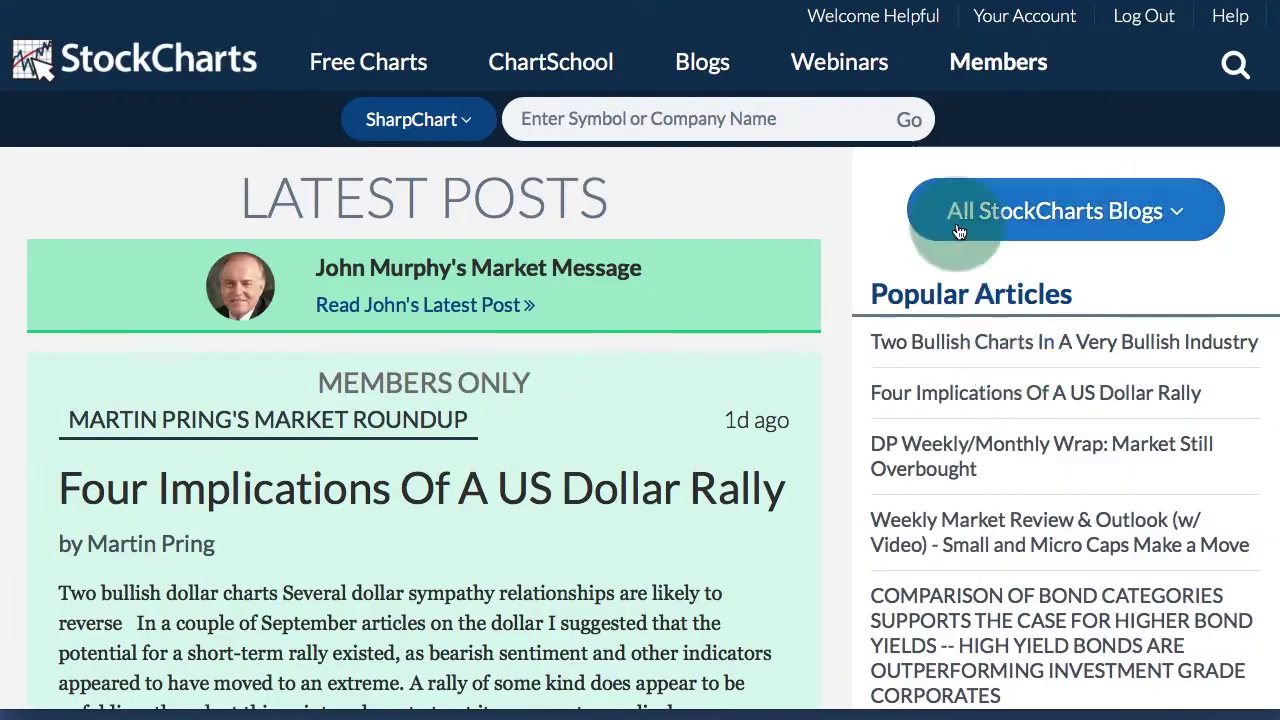
- Go to Webinars and scroll through the MarketWatchers LIVE and StockCharts Outlook show listings
left_click(840, 66)
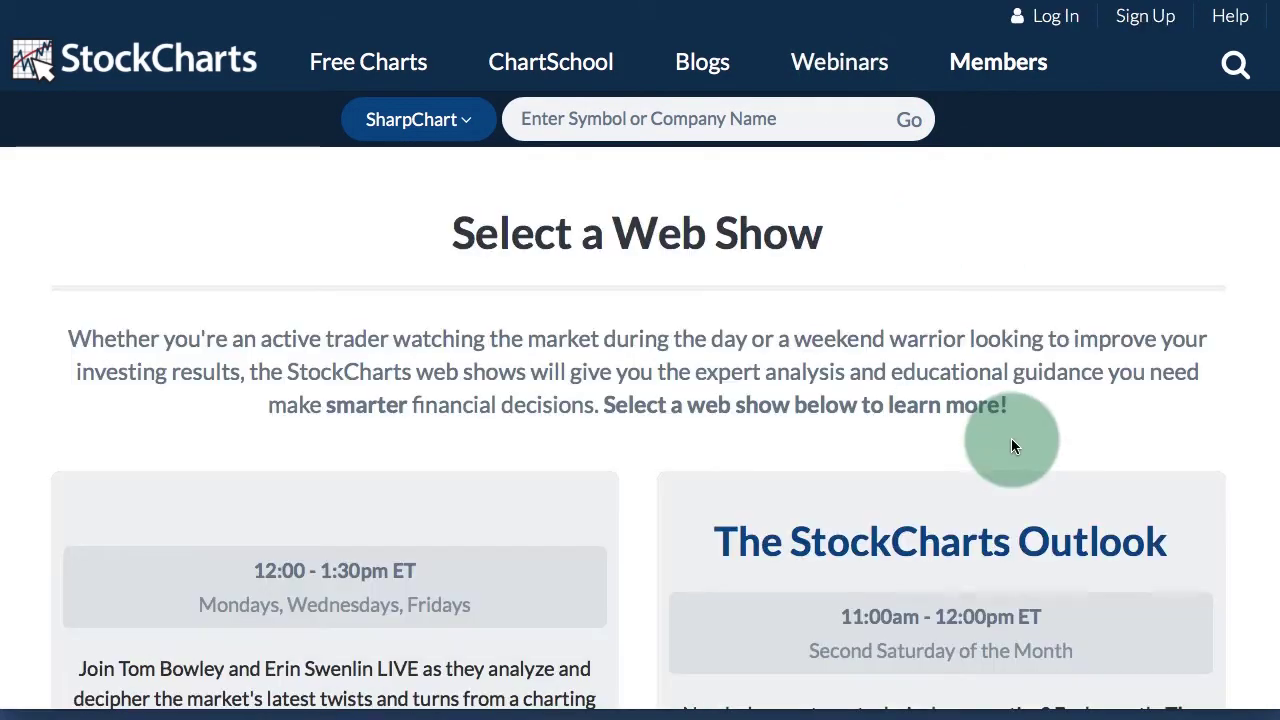
scroll(1012, 439, "down", 1)
scroll(1012, 445, "down", 3)
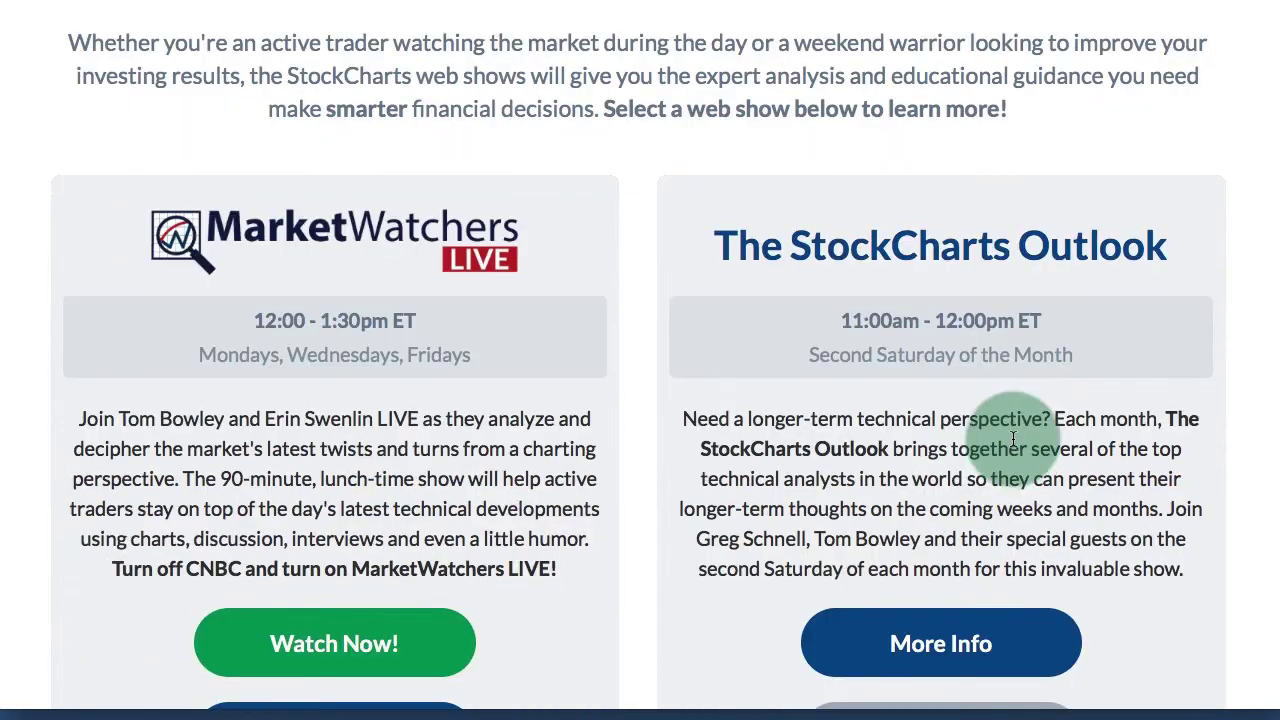
scroll(1010, 443, "down", 1)
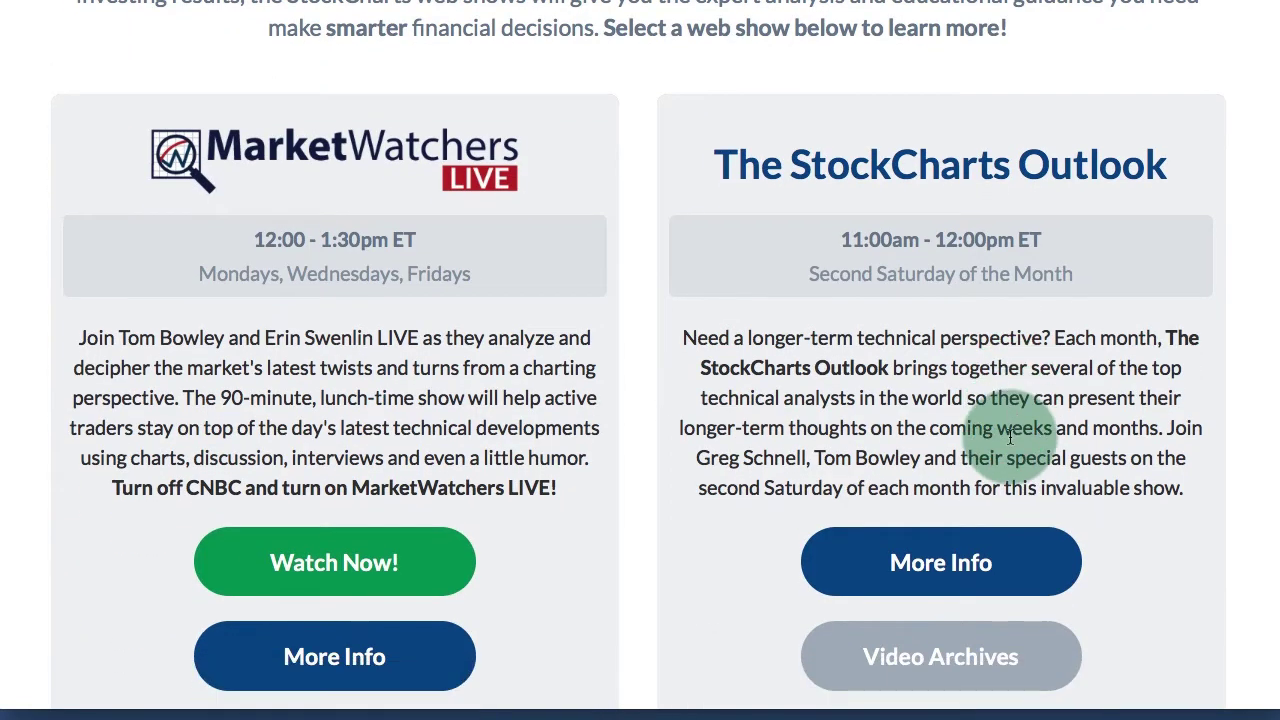
scroll(1010, 438, "down", 1)
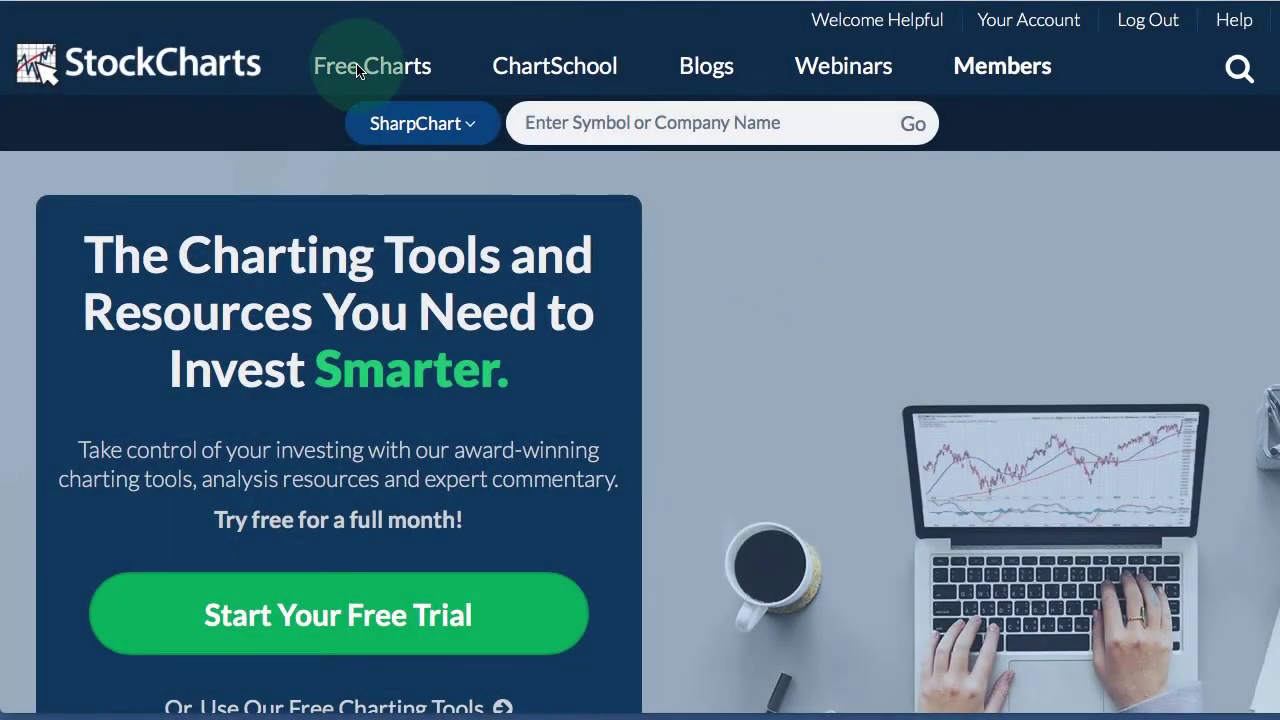
- Open Free Charts and generate CandleGlance mini-charts for the sector ETF symbols
left_click(366, 70)
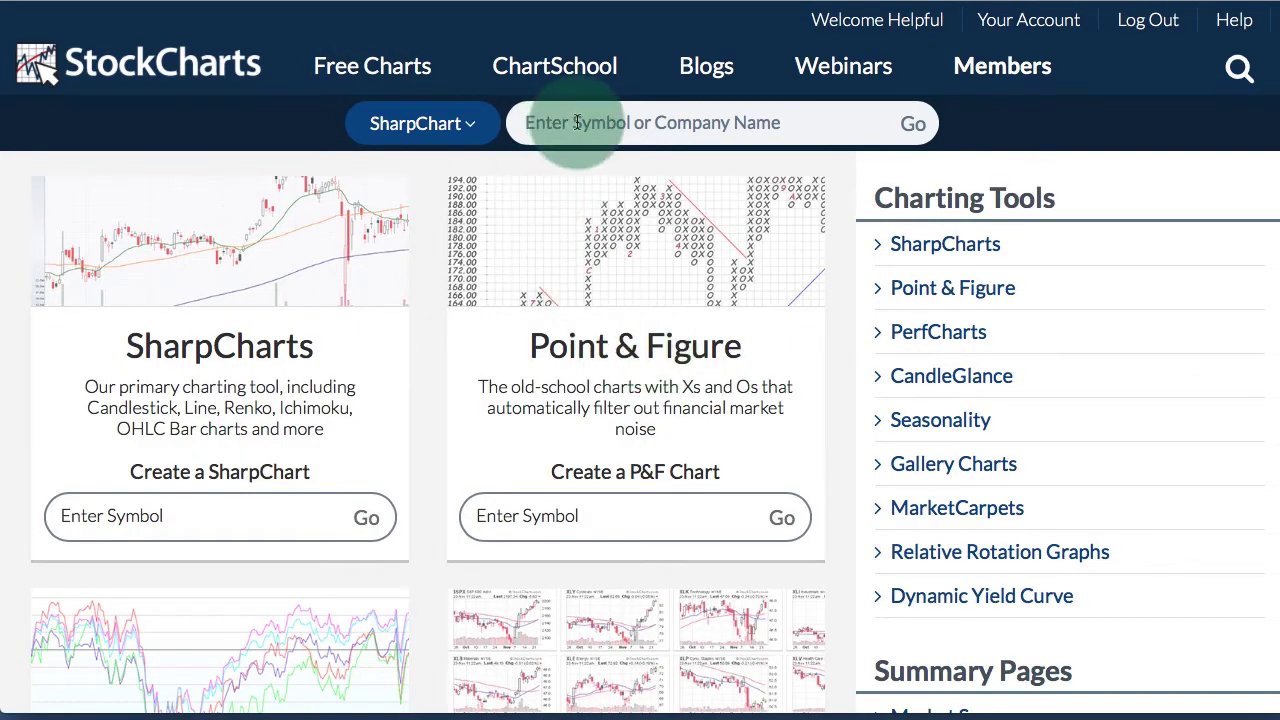
scroll(692, 315, "down", 1)
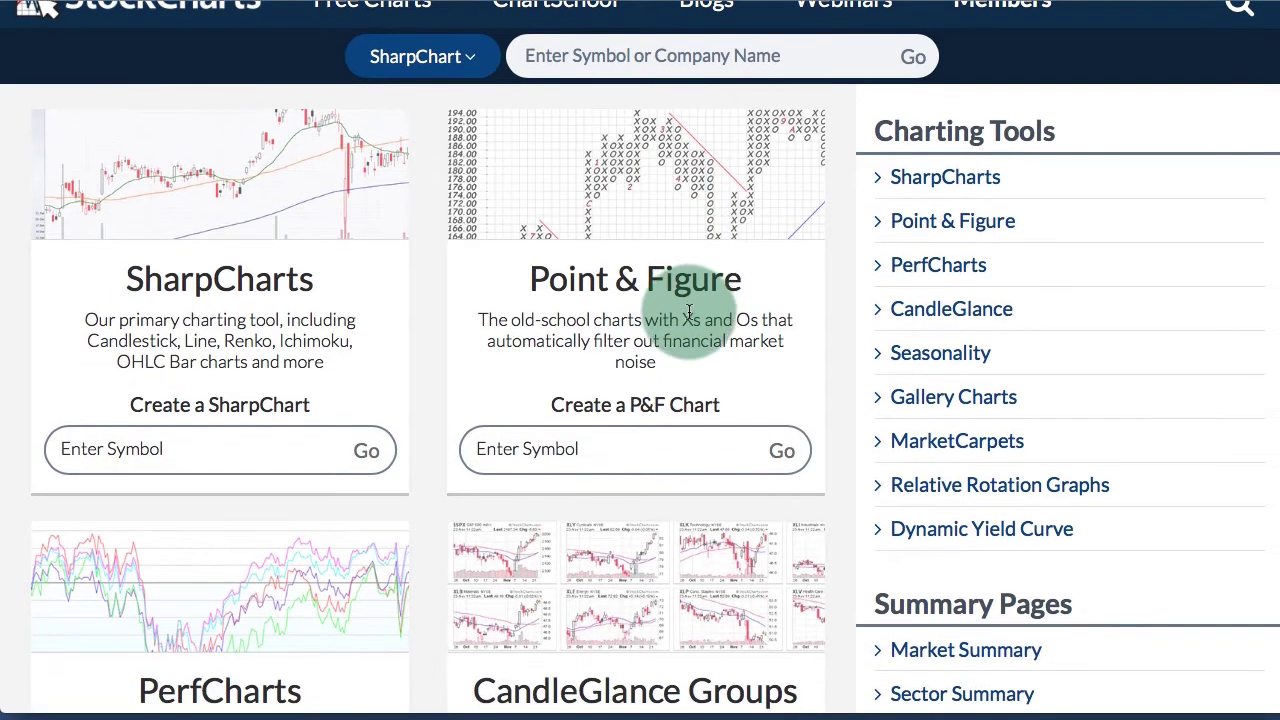
scroll(690, 315, "down", 1)
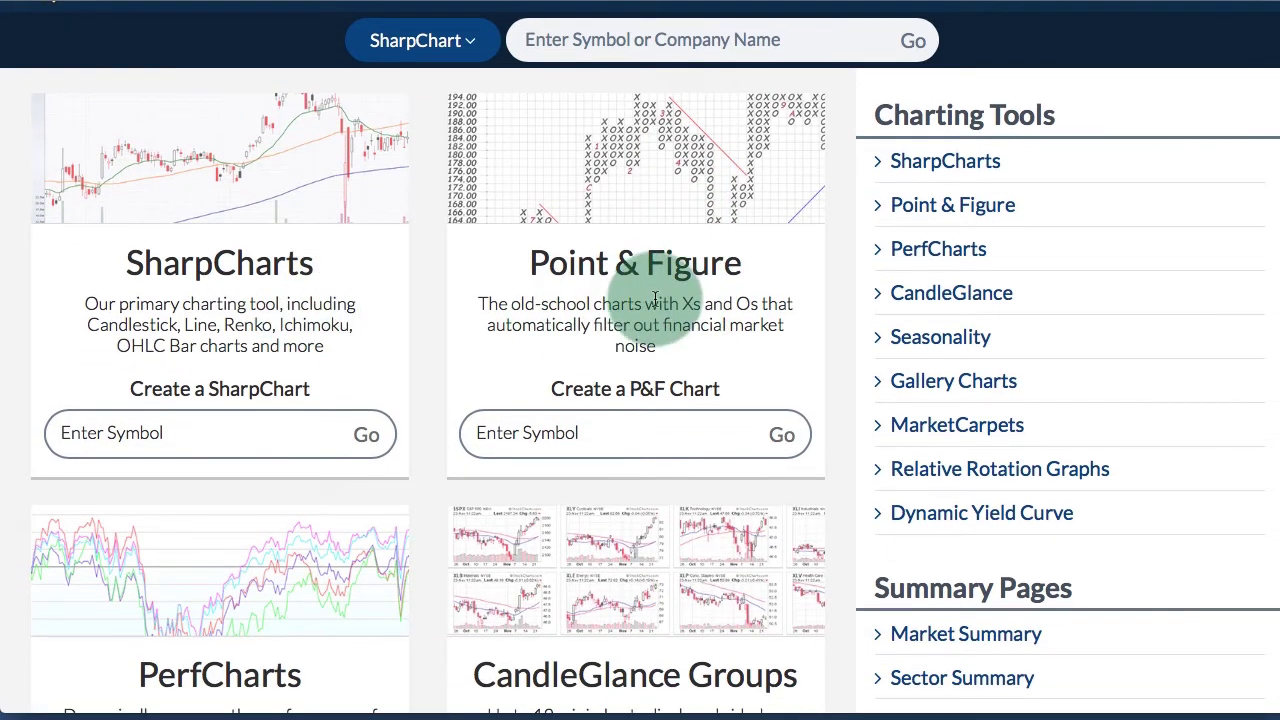
scroll(655, 300, "down", 5)
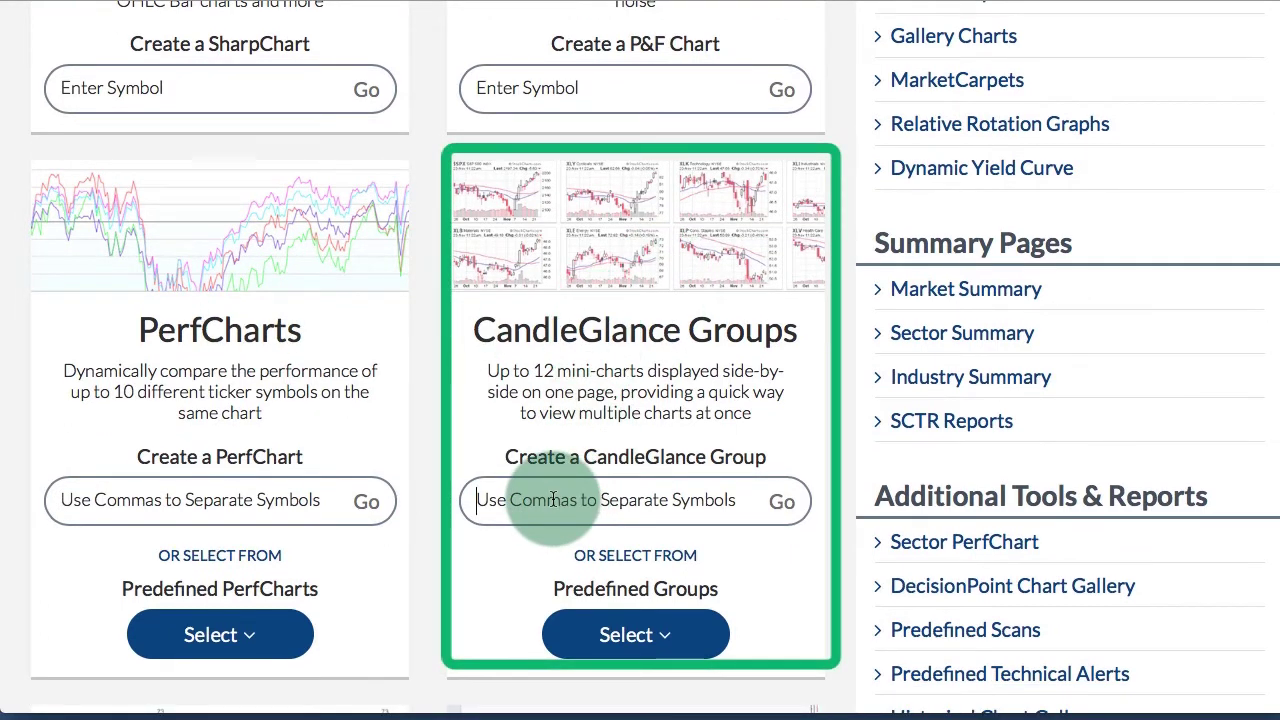
left_click(776, 502)
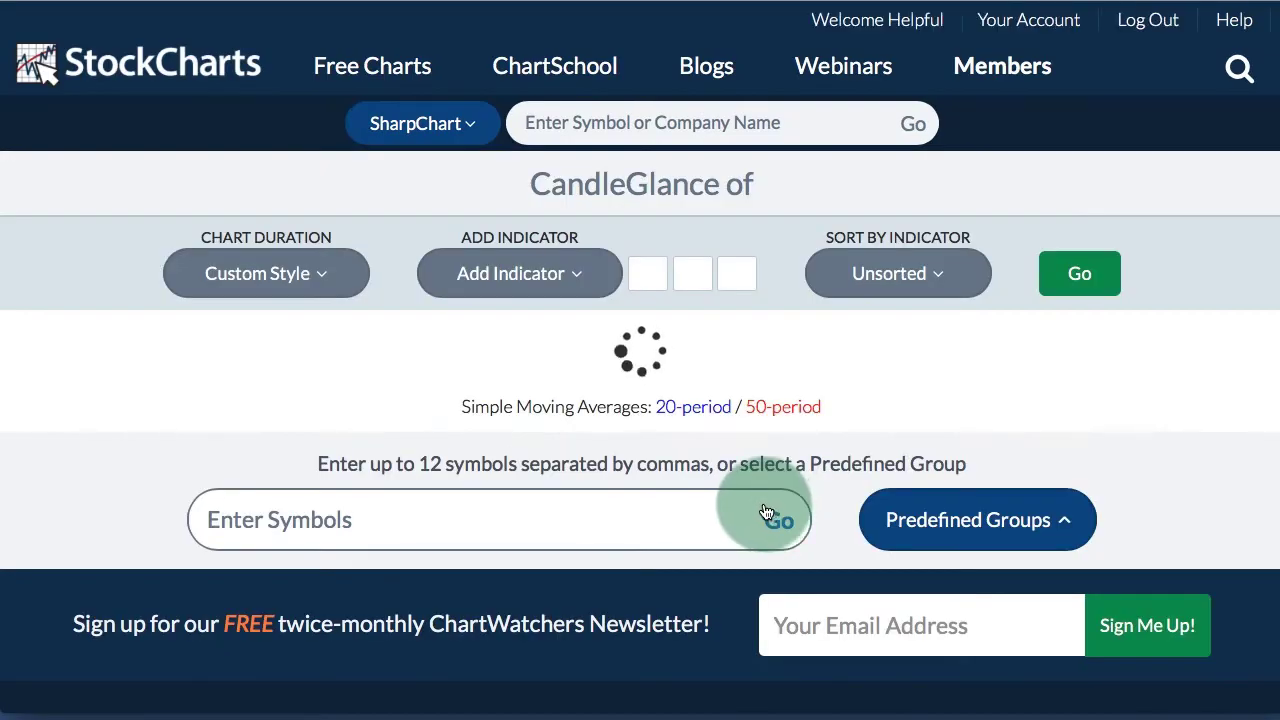
scroll(764, 511, "down", 5)
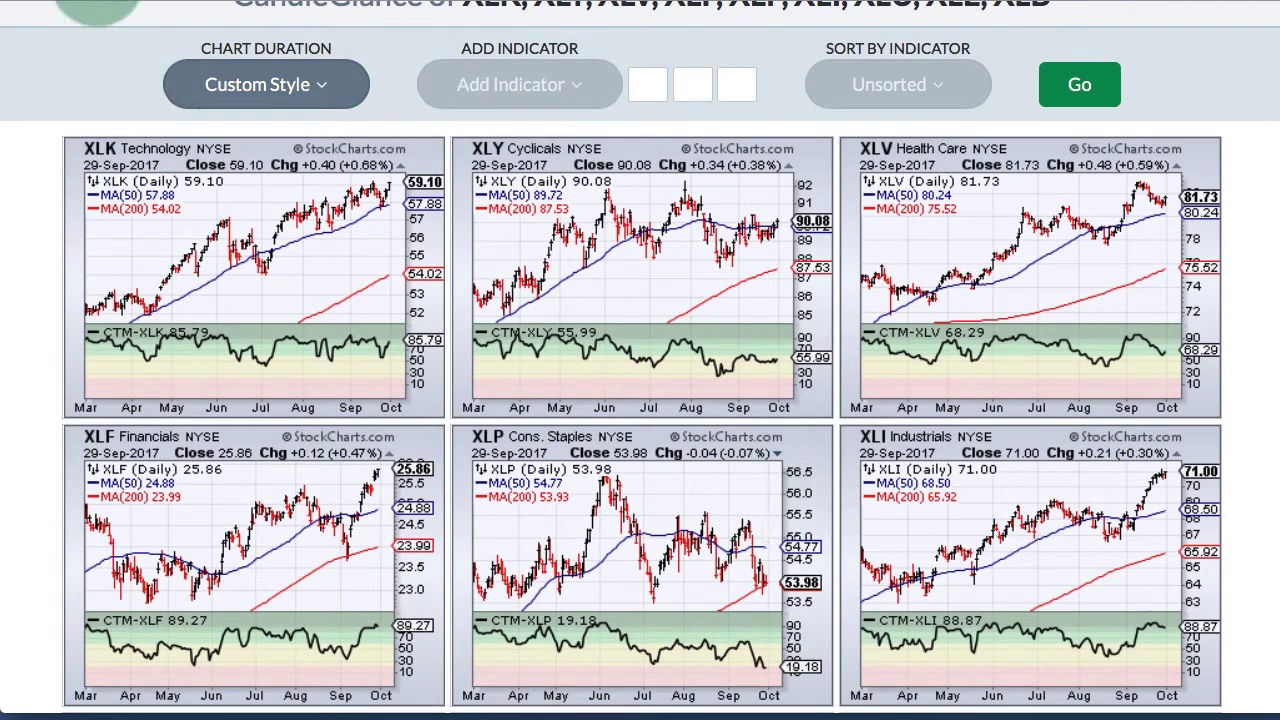
- Return to Charts & Tools and scroll through the charting tool cards
left_click(88, 3)
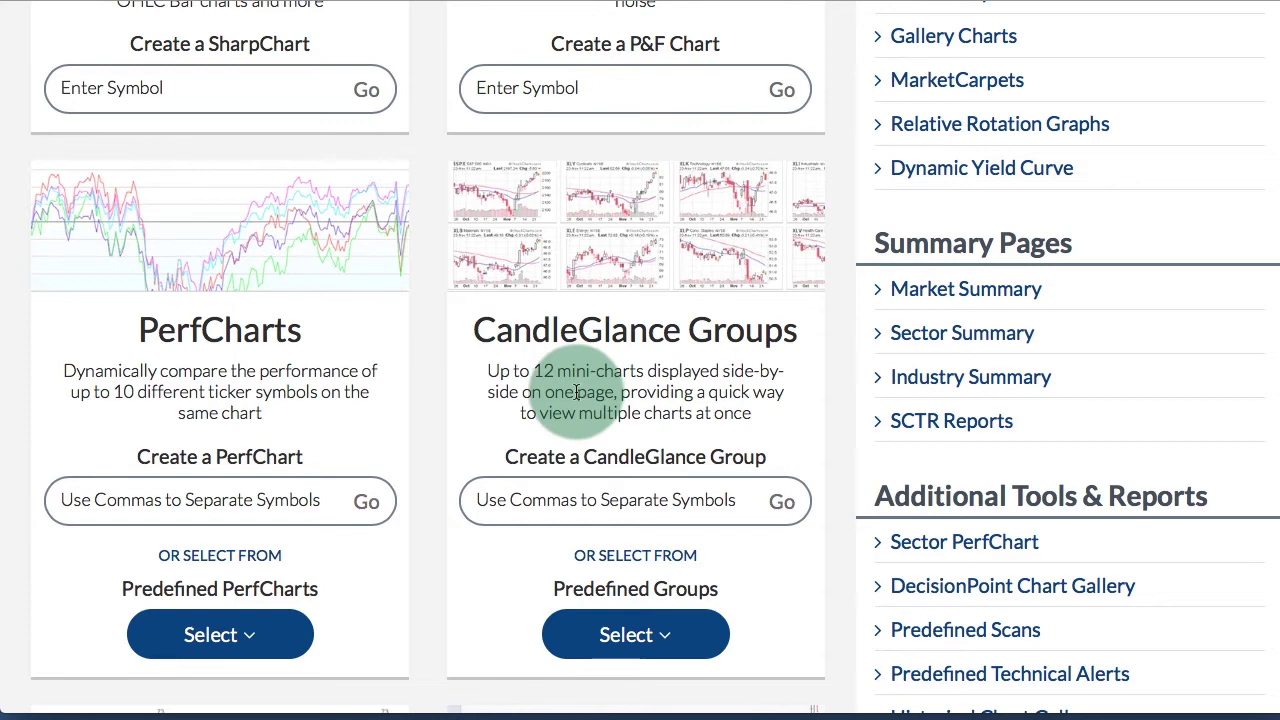
scroll(576, 392, "down", 5)
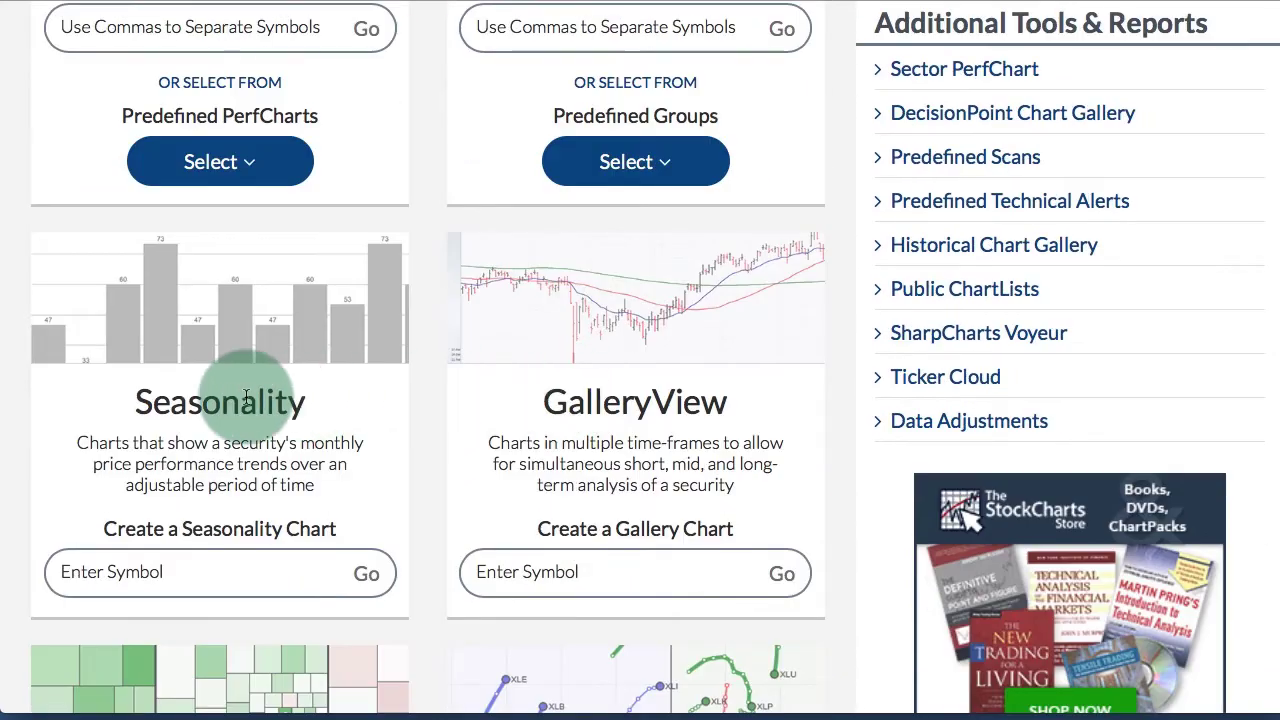
scroll(571, 428, "down", 4)
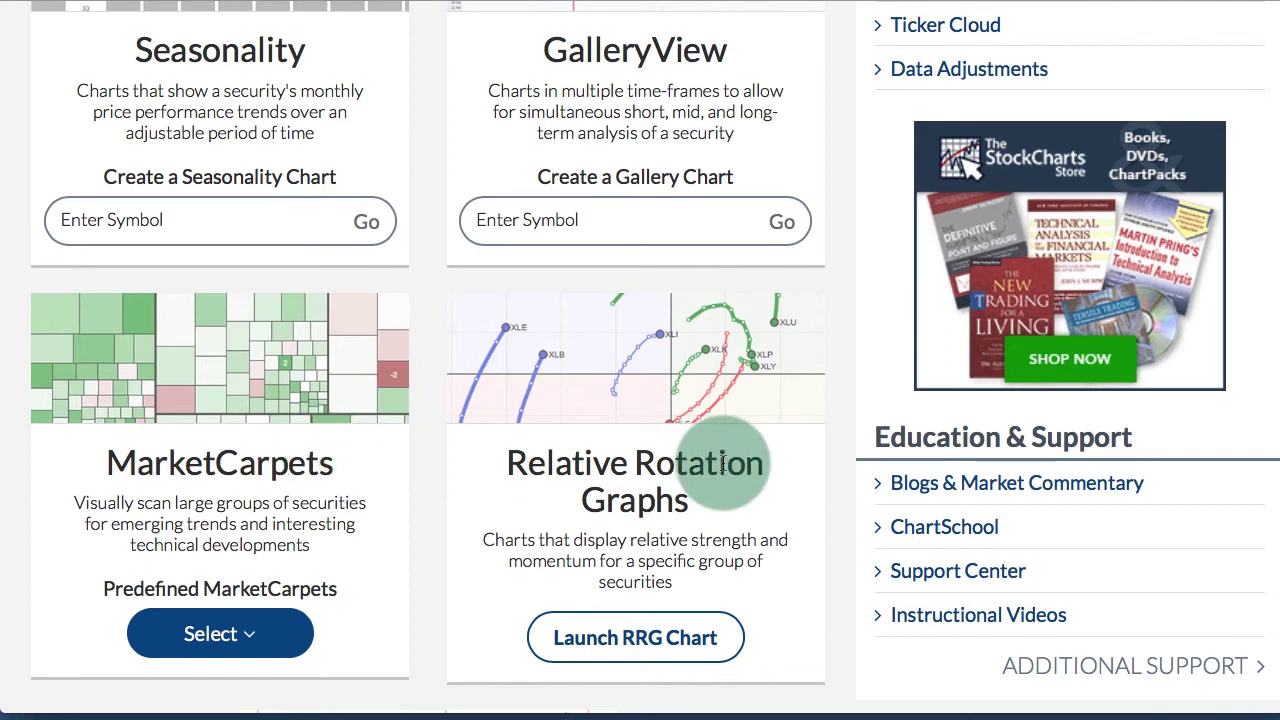
scroll(722, 461, "down", 4)
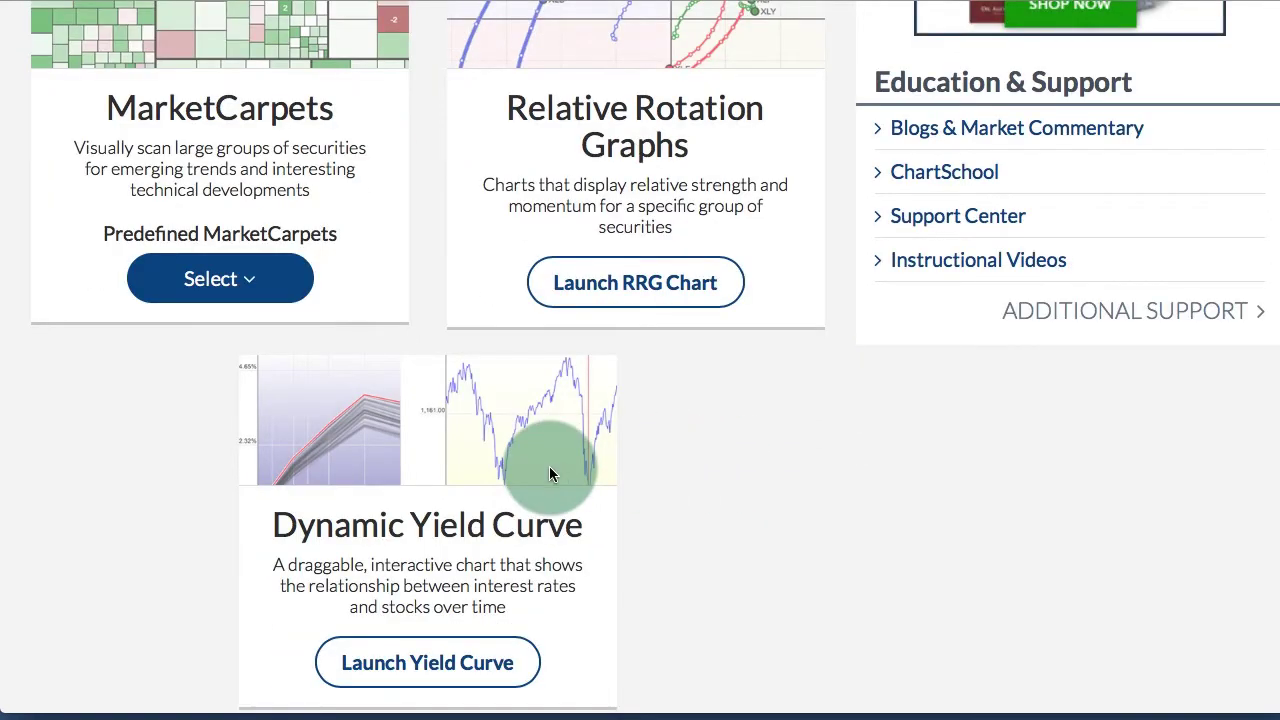
scroll(810, 494, "up", 10)
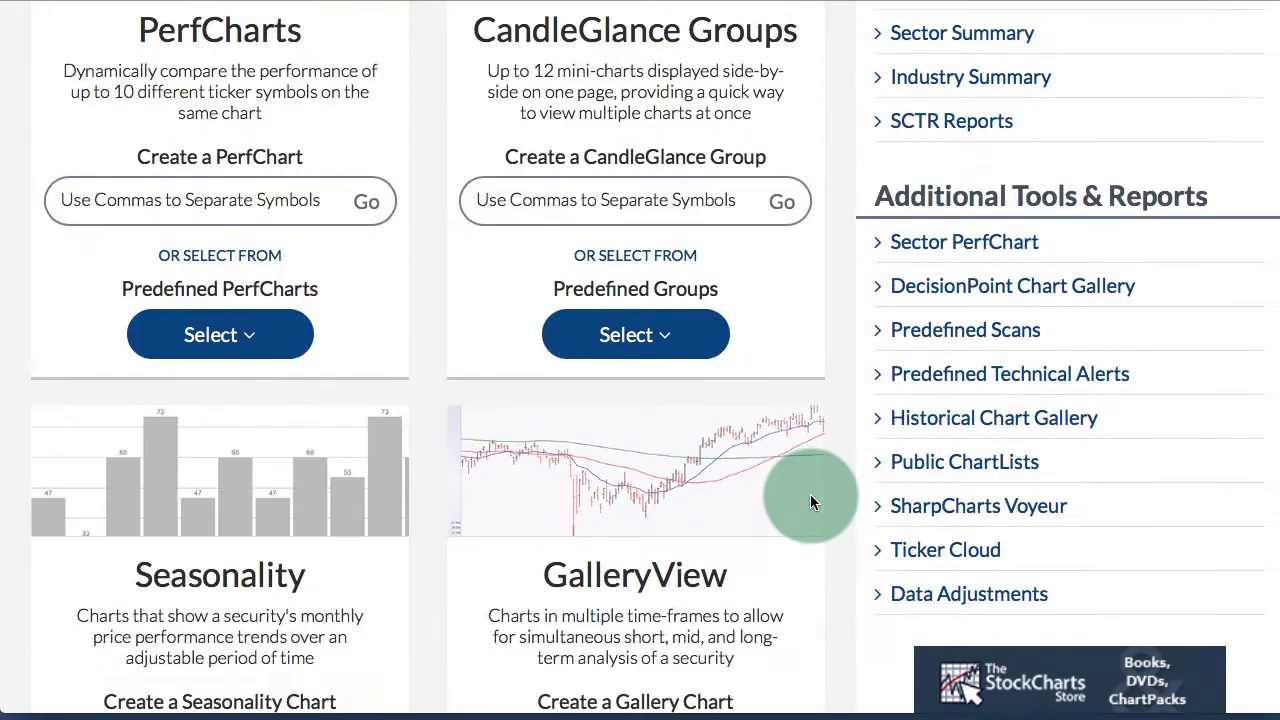
scroll(810, 494, "up", 4)
scroll(810, 494, "up", 3)
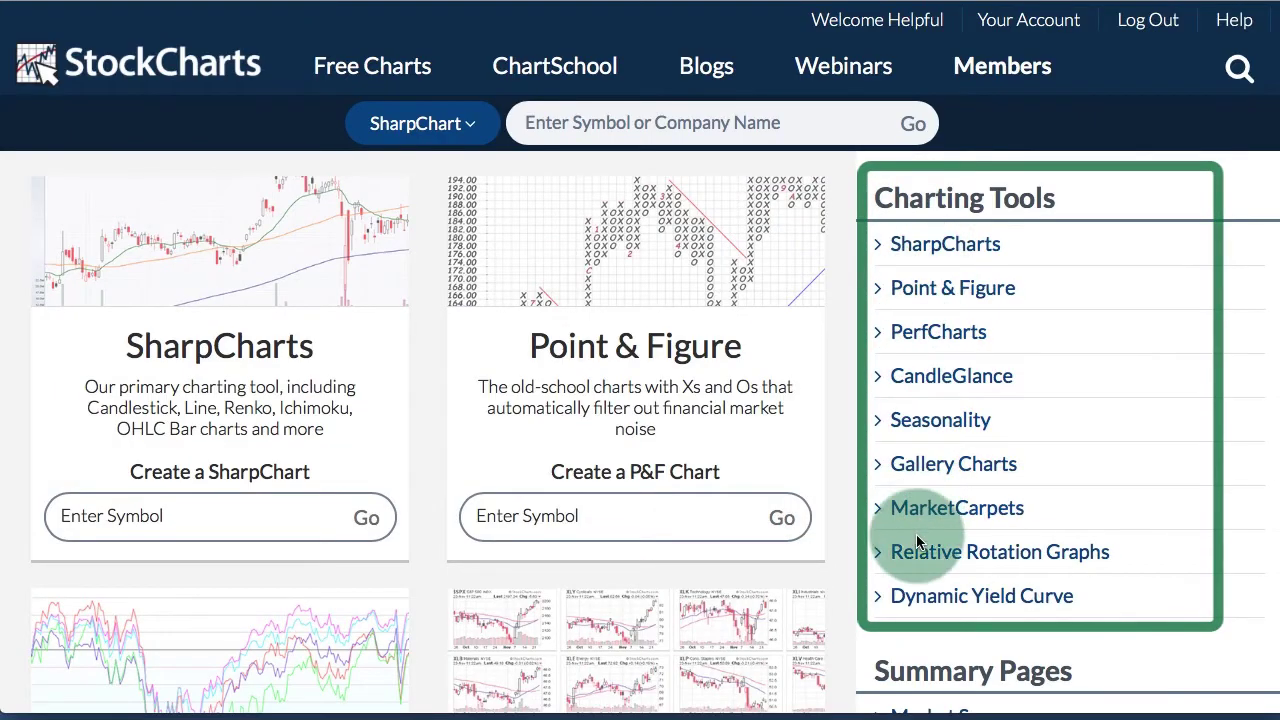
scroll(916, 541, "down", 3)
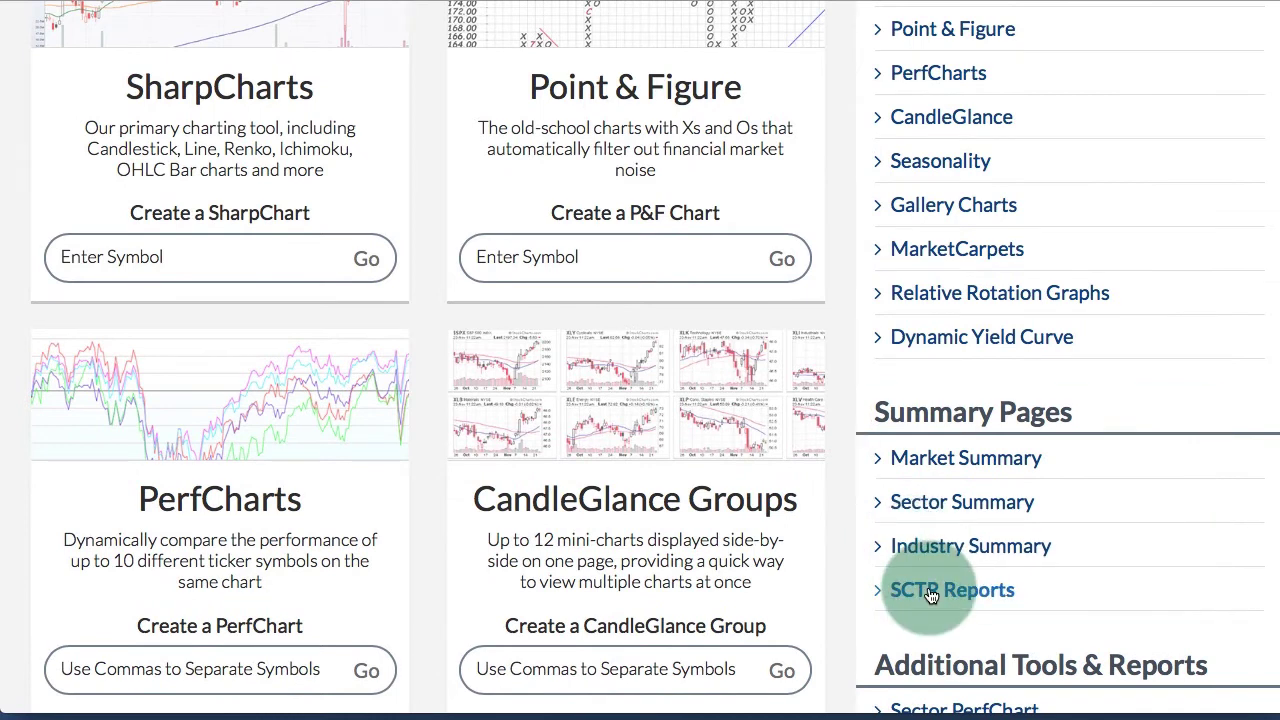
- Open SCTR Reports for Large Cap Stocks, scroll the rankings, and enter SCTR in search
left_click(930, 592)
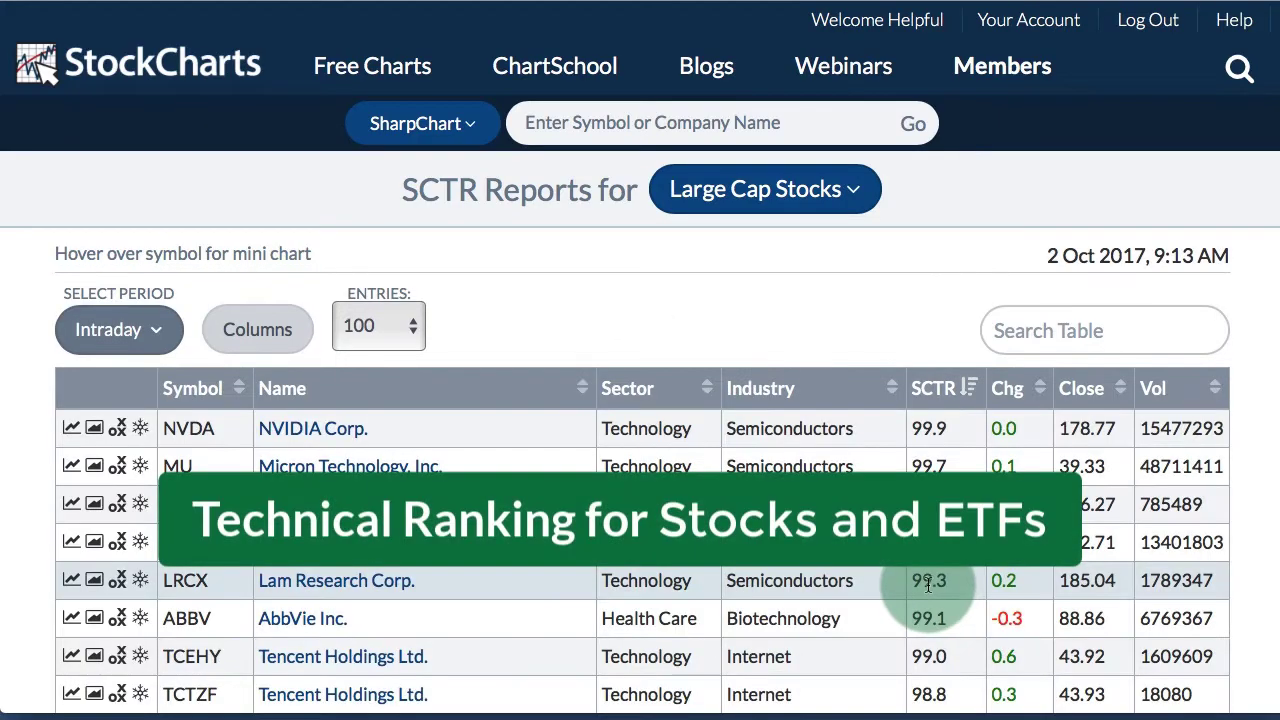
scroll(928, 586, "down", 2)
left_click(748, 114)
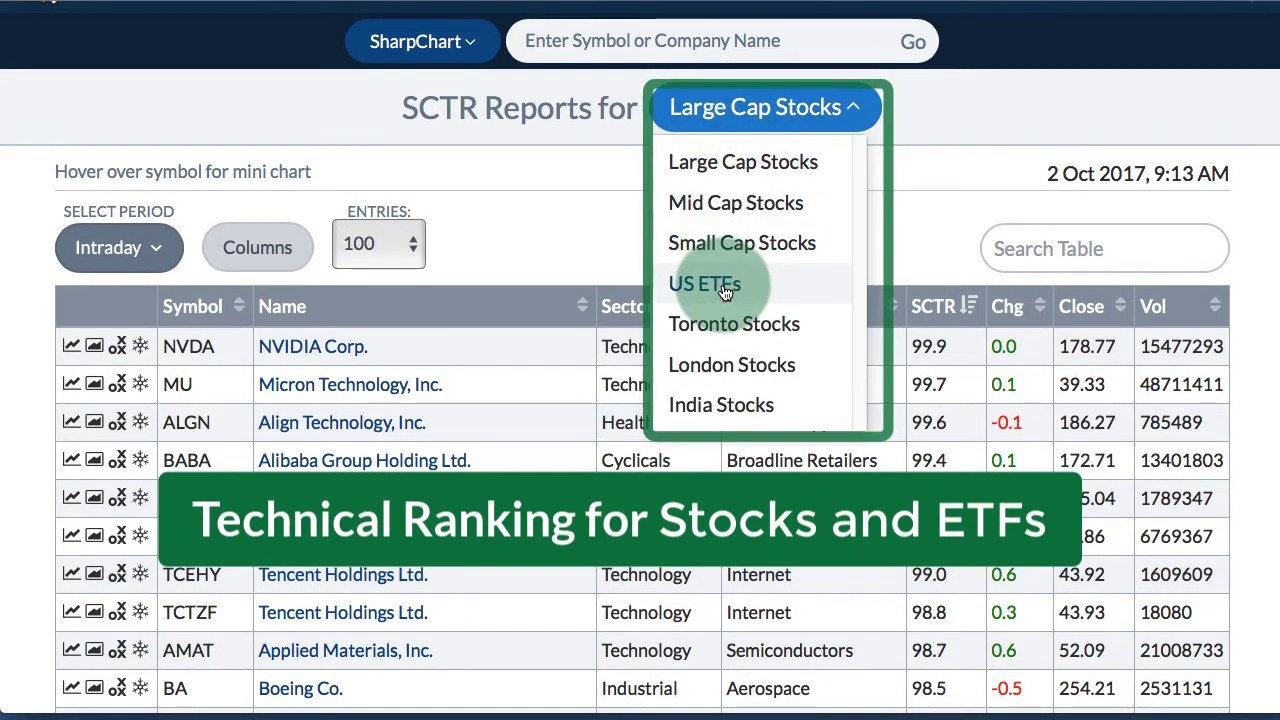
left_click(585, 234)
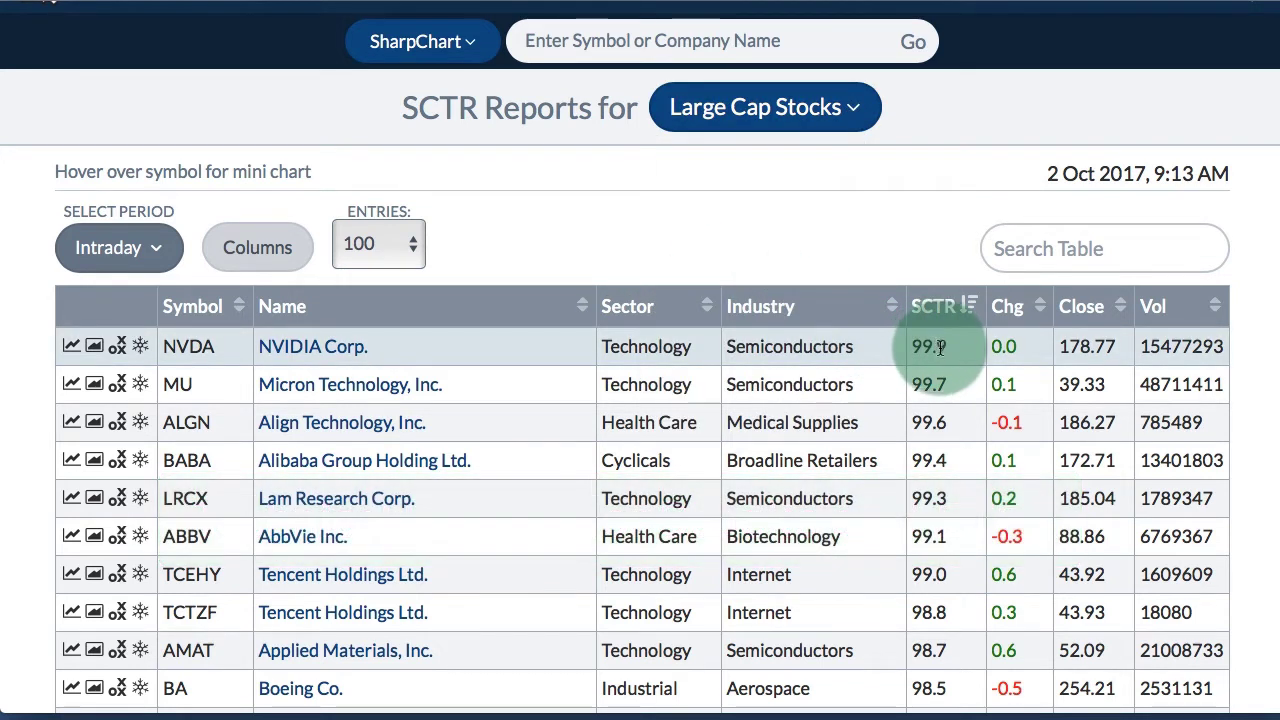
scroll(937, 345, "down", 4)
scroll(932, 350, "down", 5)
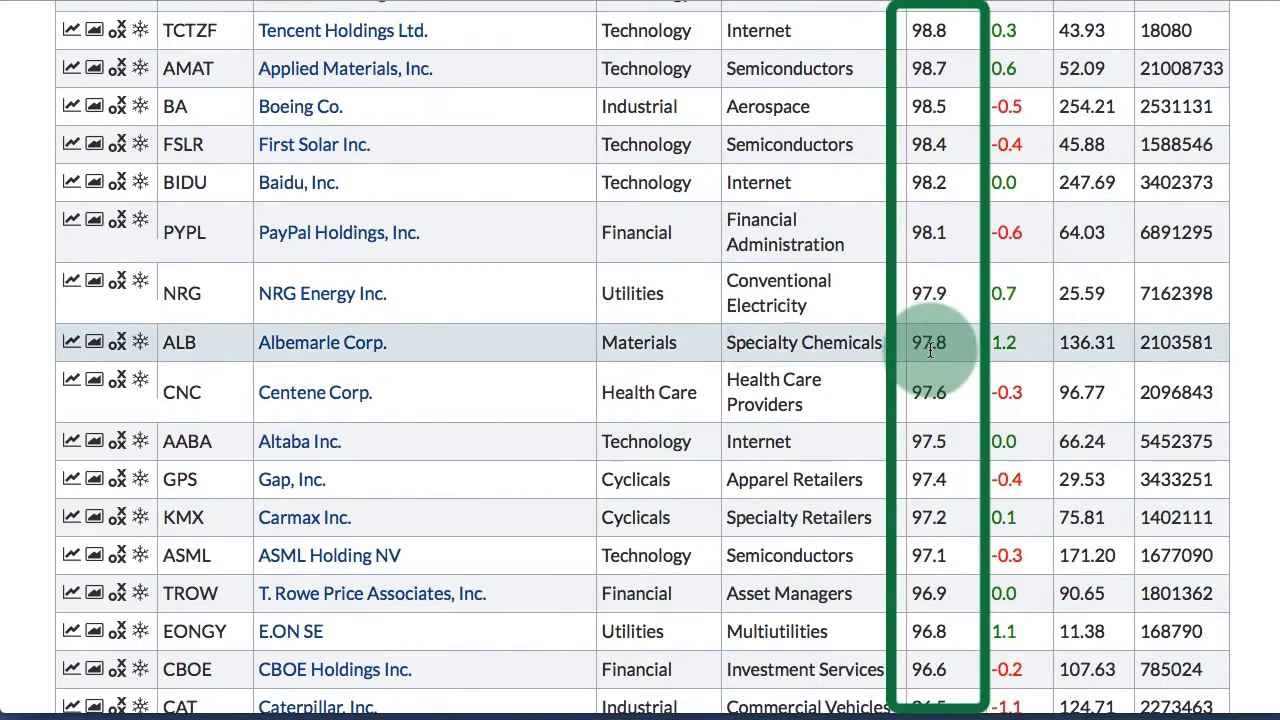
scroll(927, 348, "down", 5)
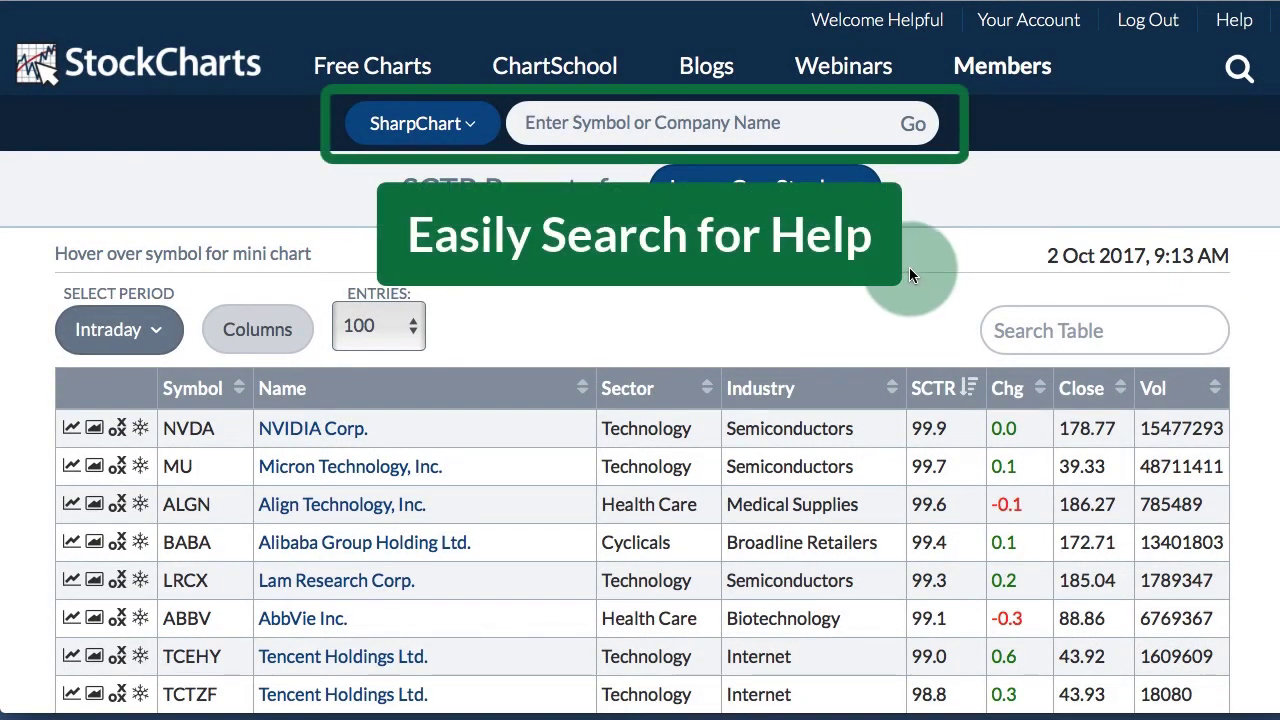
left_click(549, 121)
type("SCTR")
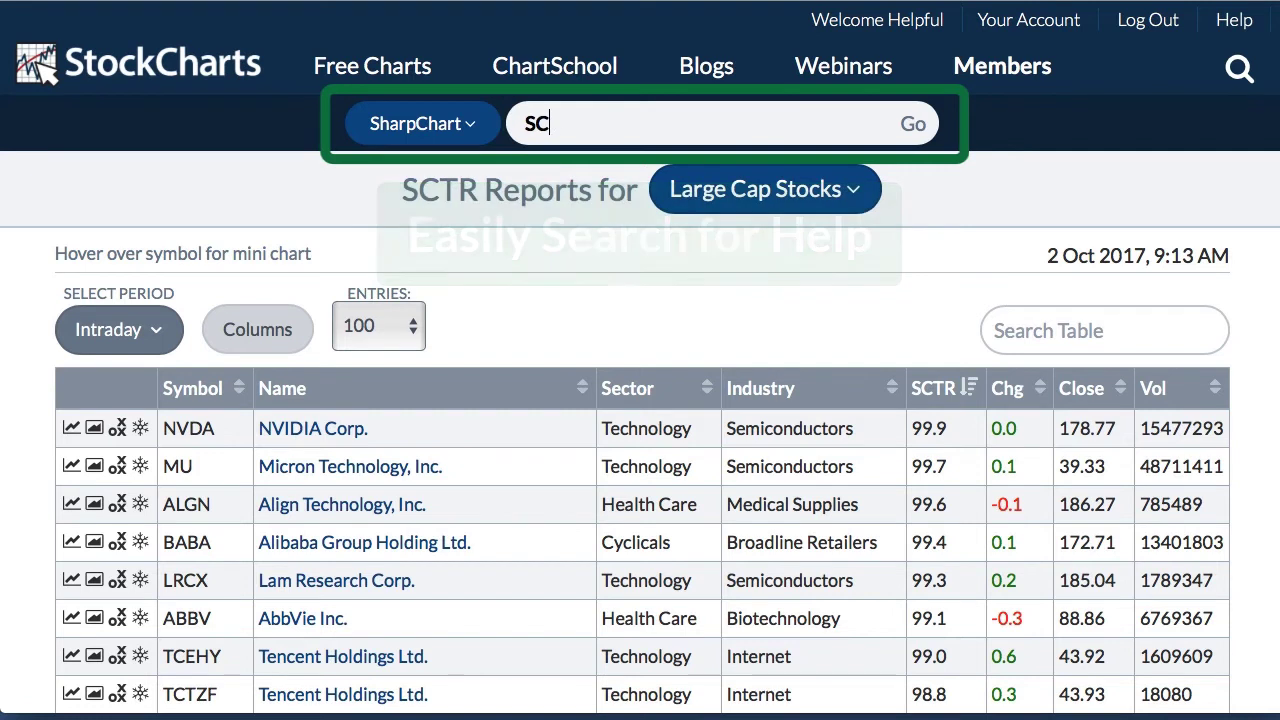
- Switch the search type to Site Search to list SCTR matches, led by the ChartSchool article
left_click(549, 123)
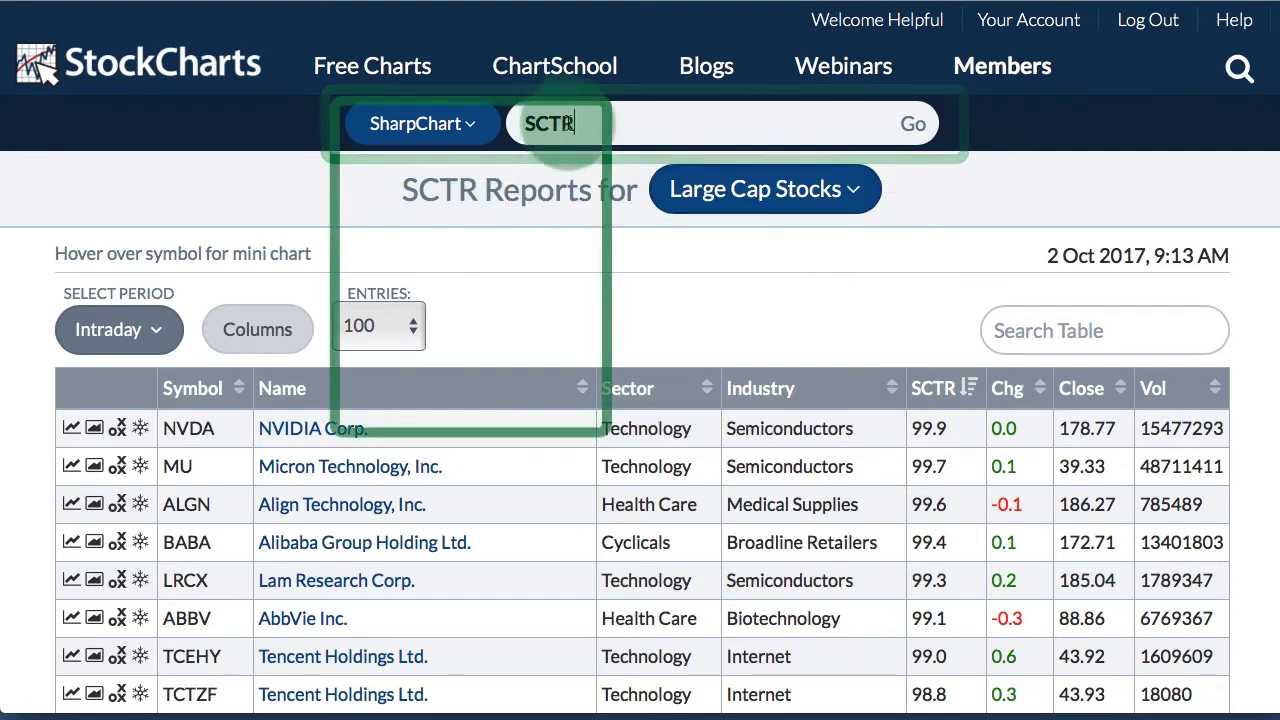
left_click(472, 128)
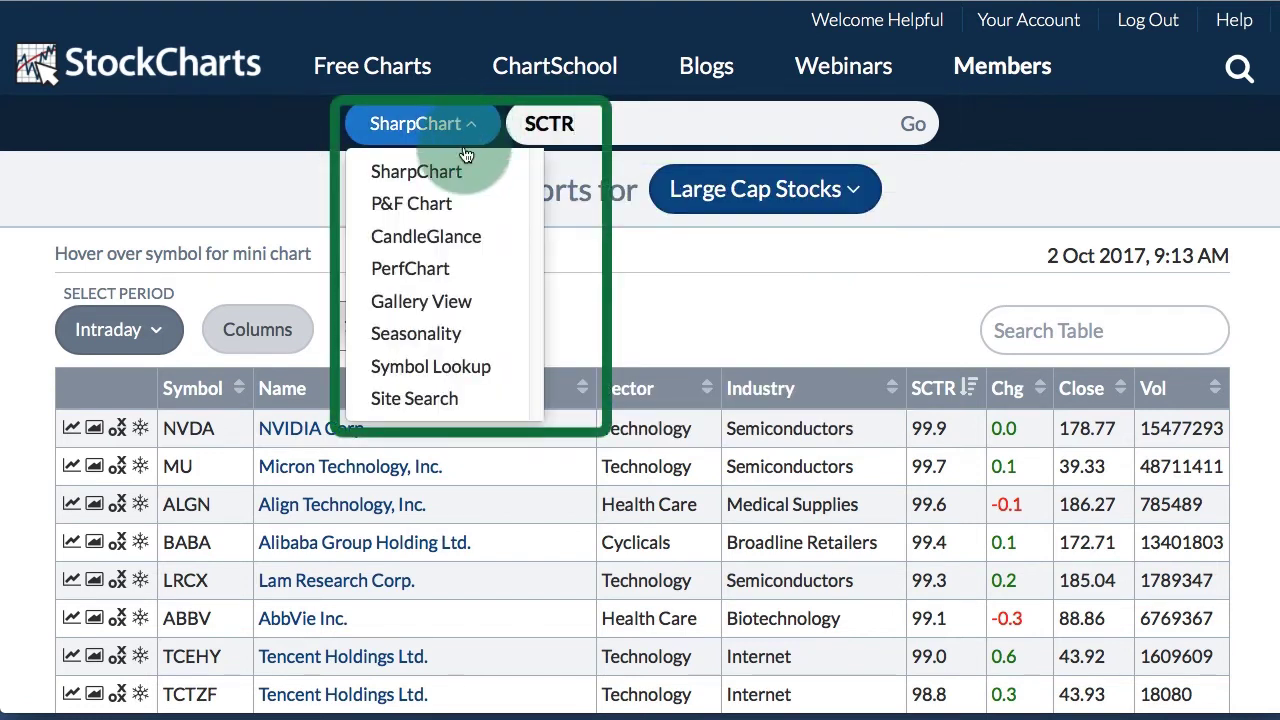
left_click(439, 400)
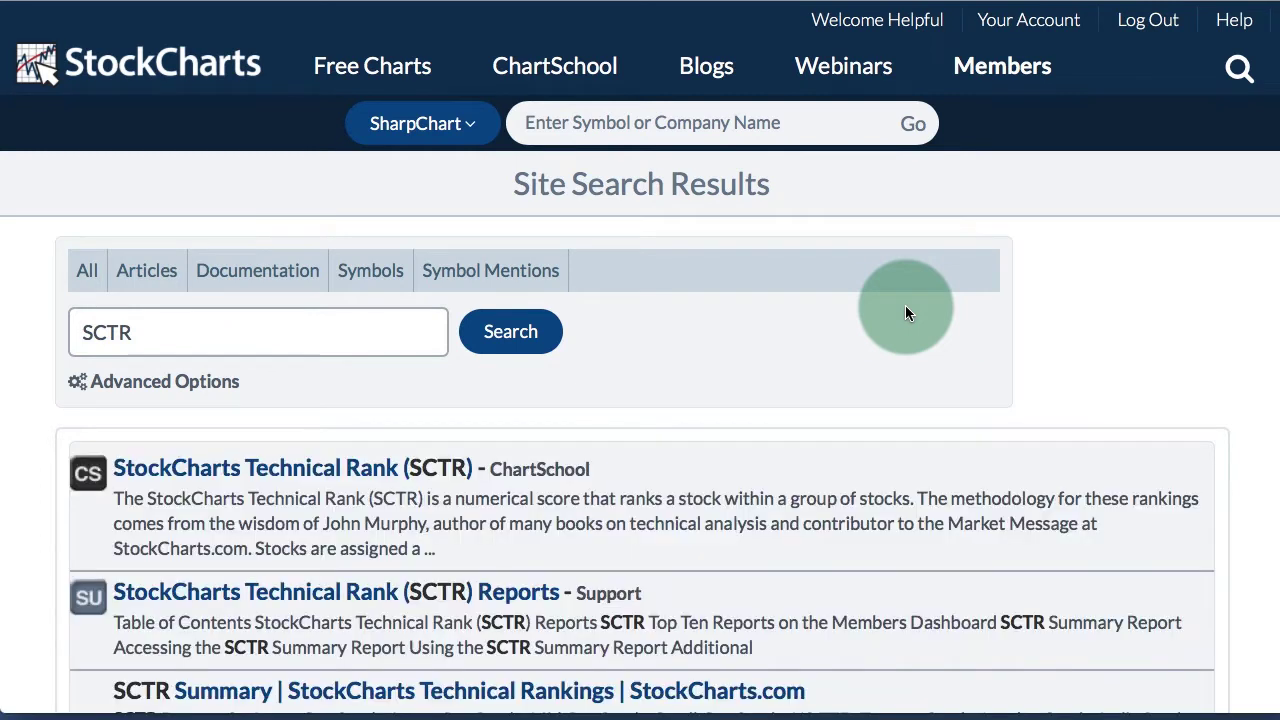
scroll(905, 313, "down", 2)
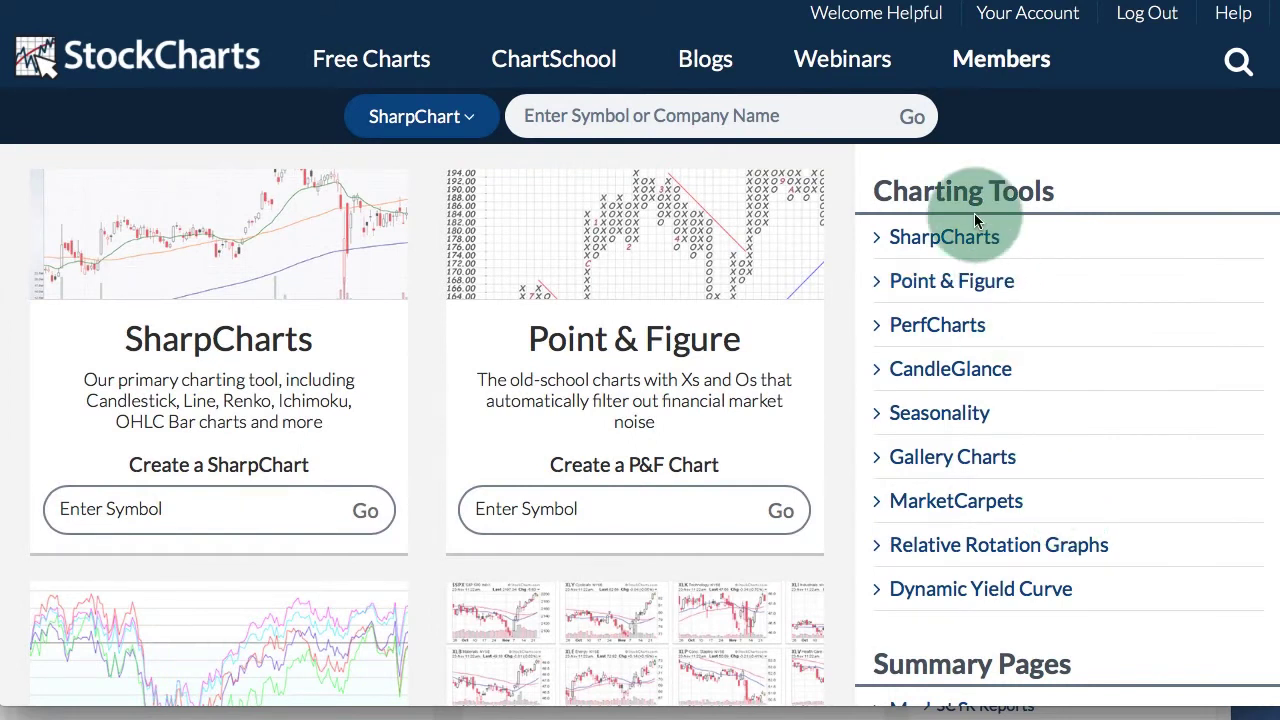
- Scroll to Additional Tools & Reports and open Predefined Scans to view bullish-signal stocks
scroll(962, 490, "down", 6)
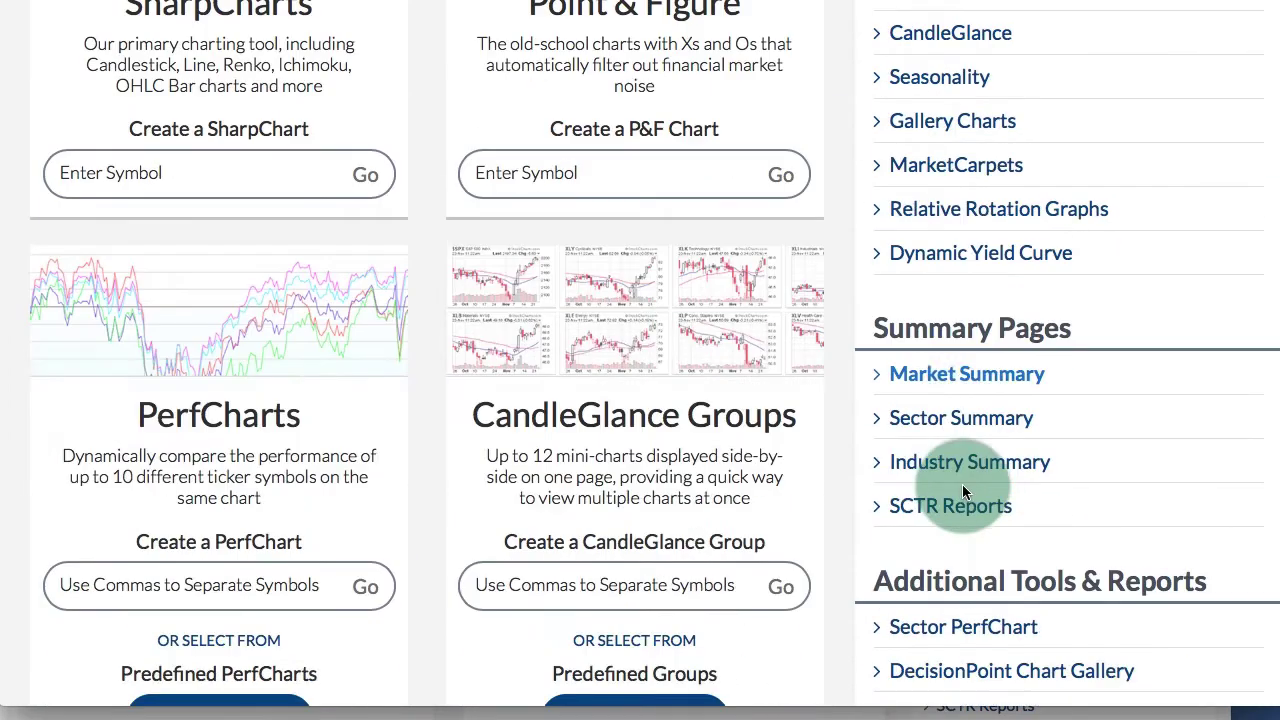
scroll(962, 488, "down", 4)
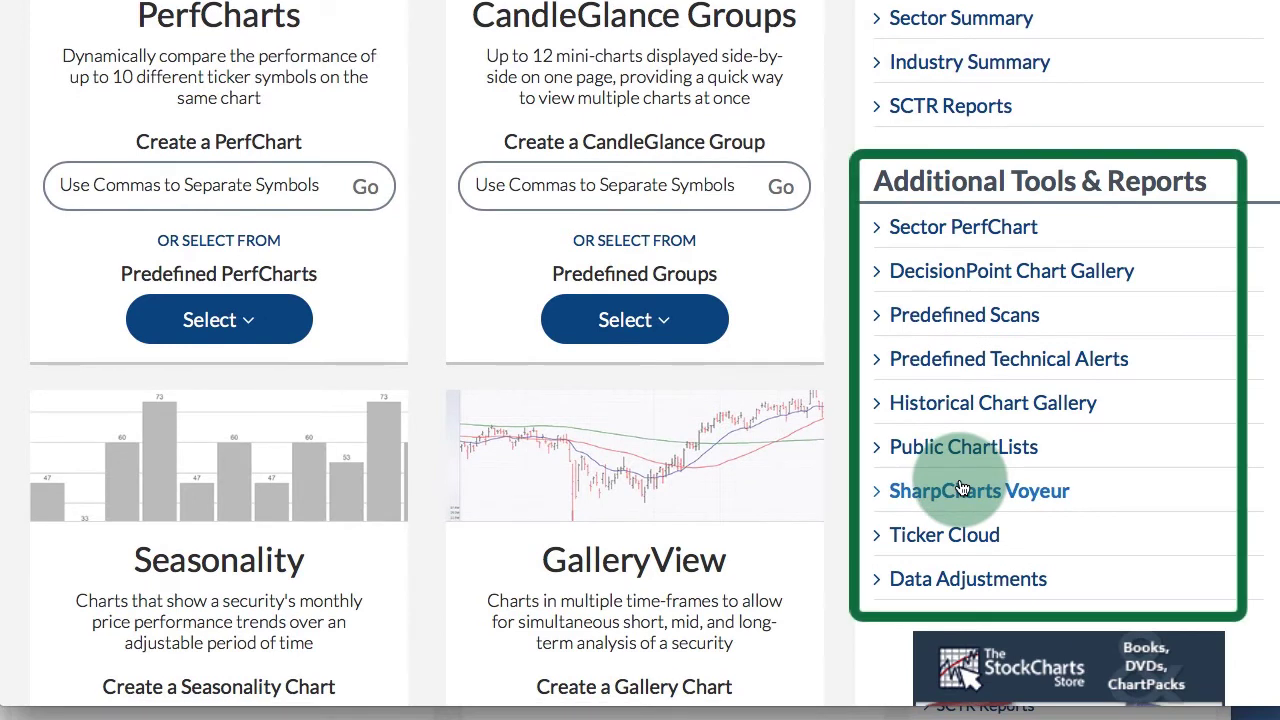
left_click(953, 316)
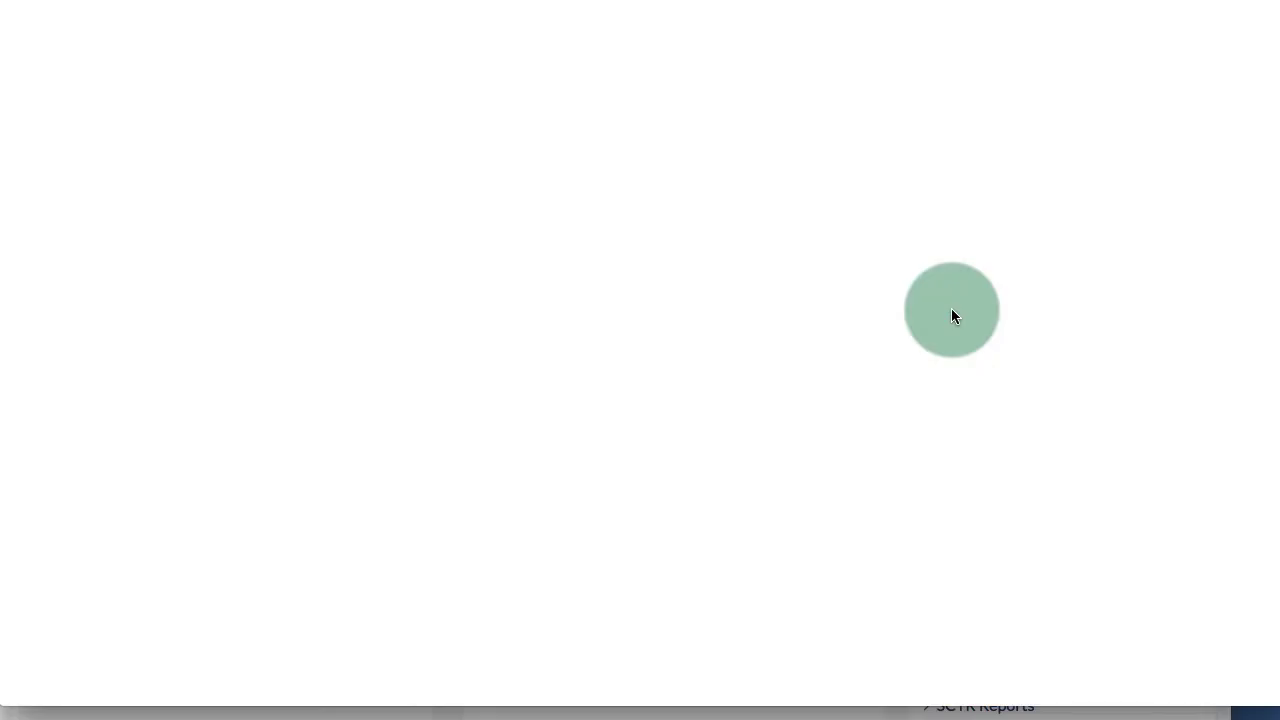
scroll(826, 460, "down", 3)
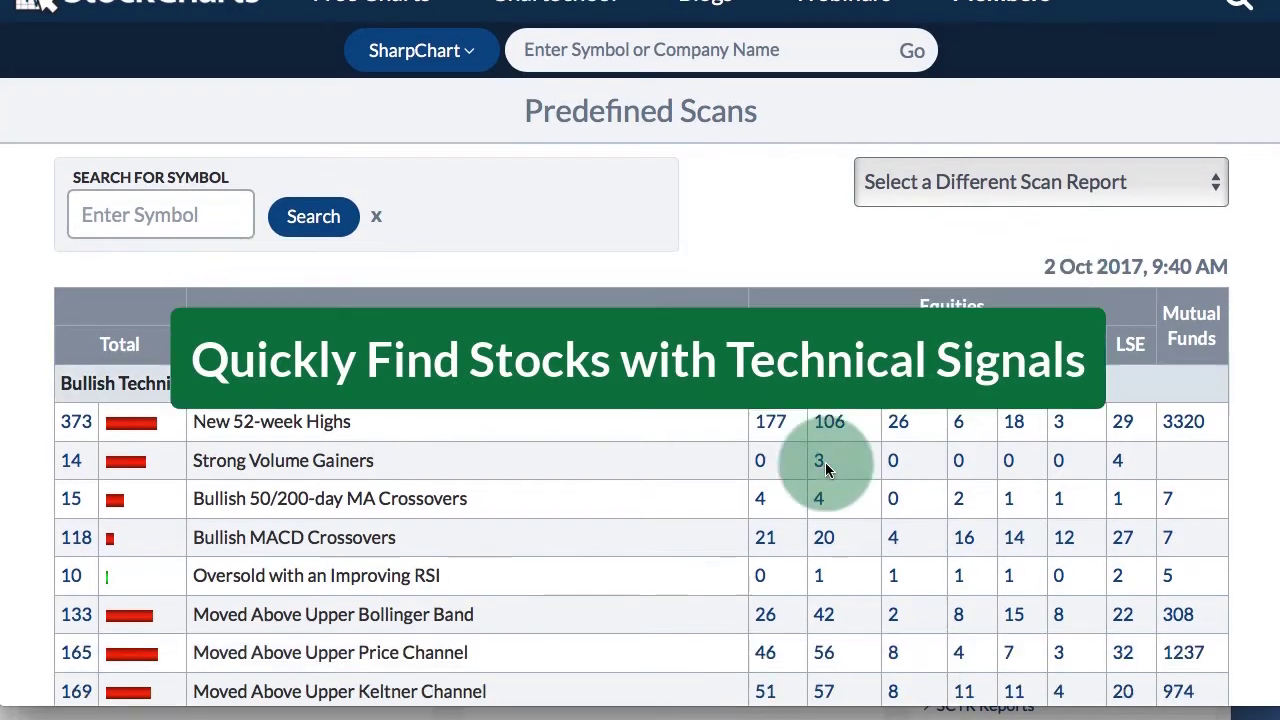
scroll(826, 470, "down", 1)
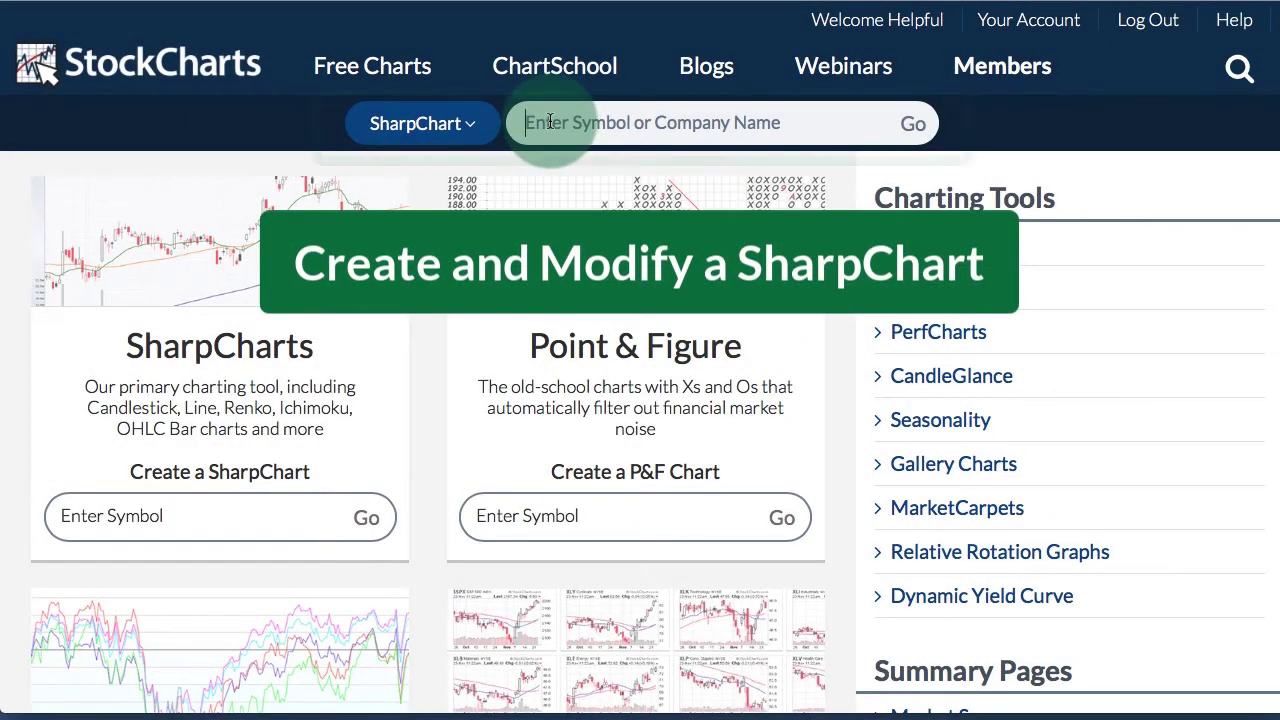
- Chart QQQ as a daily SharpChart and scroll down to its Chart Attributes
type("QQQ")
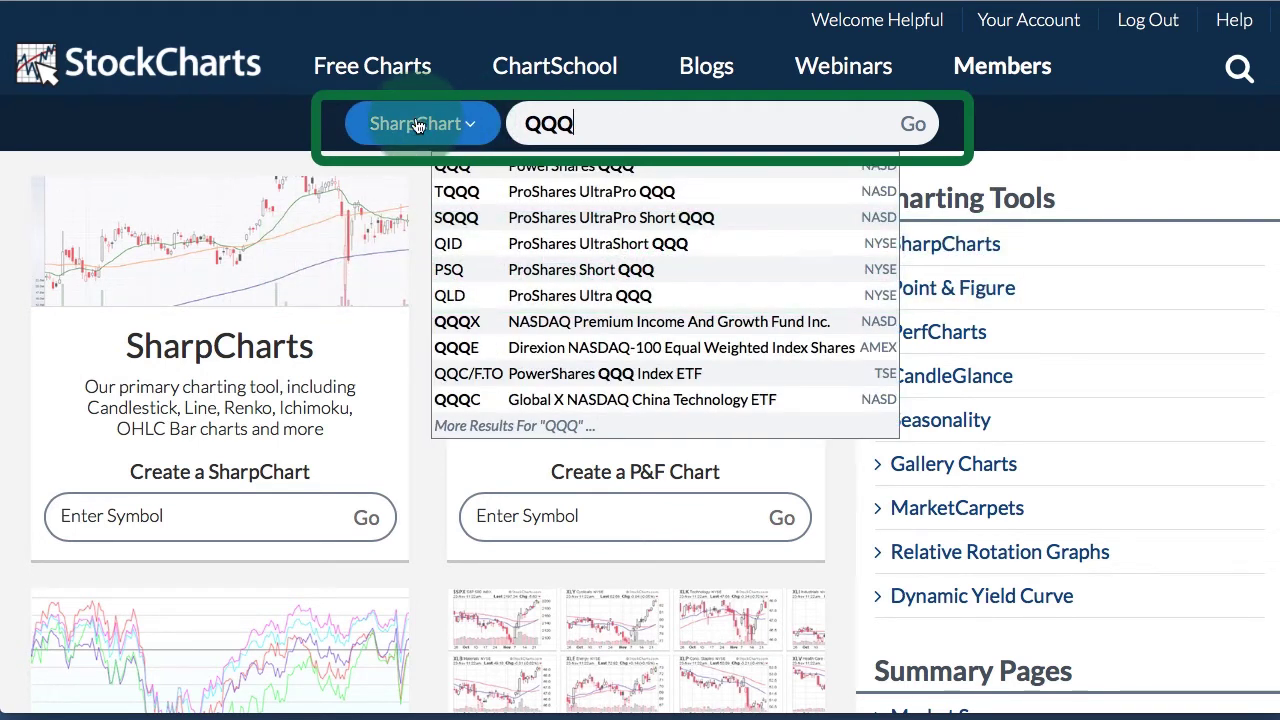
left_click(415, 124)
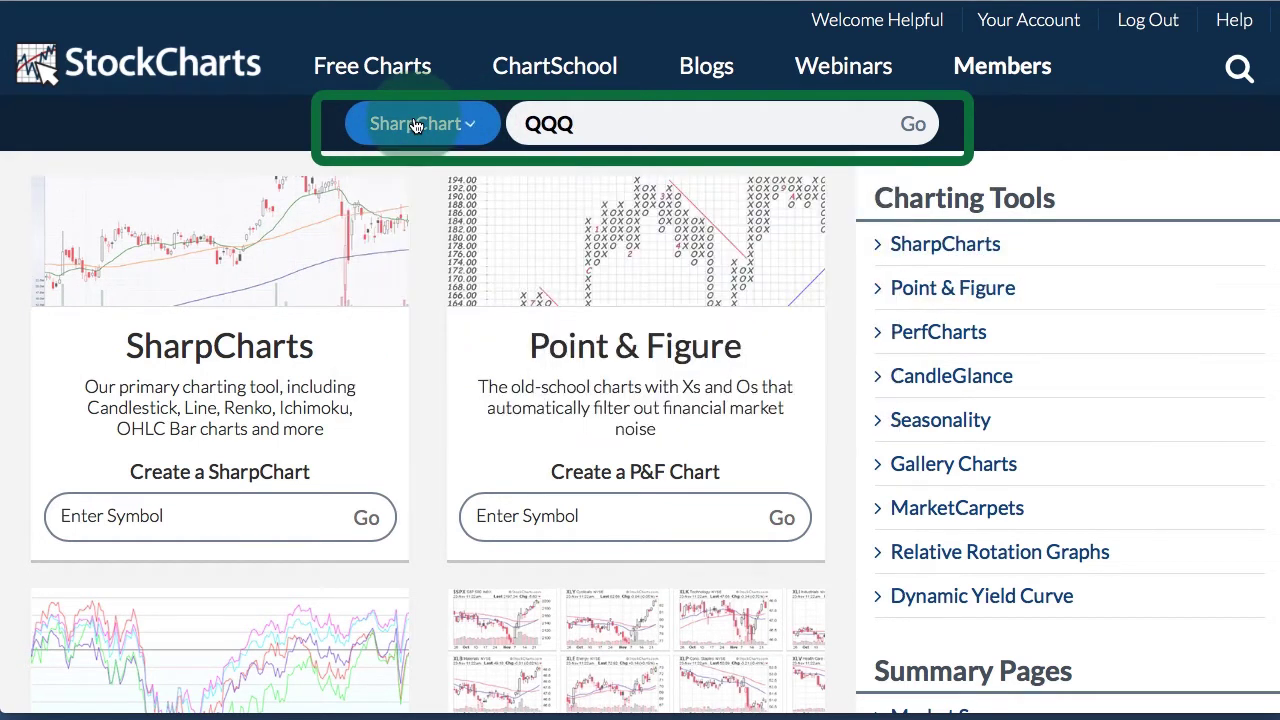
left_click(913, 127)
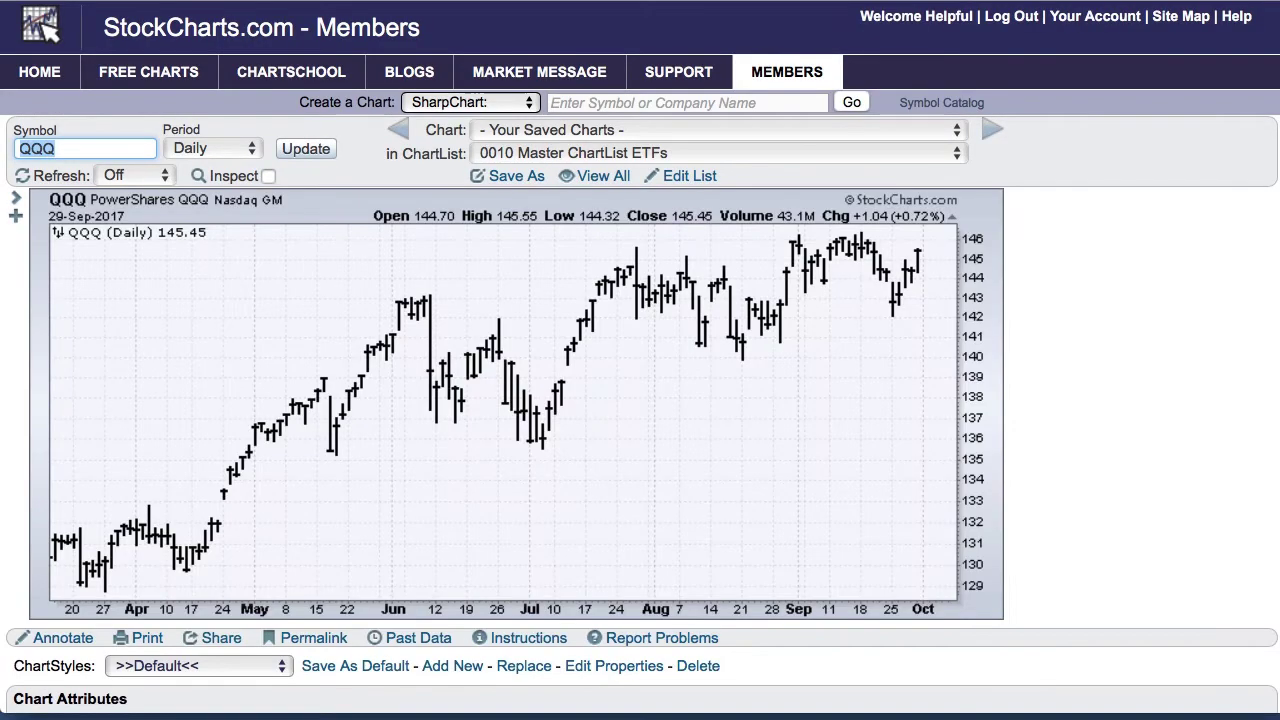
scroll(703, 277, "down", 5)
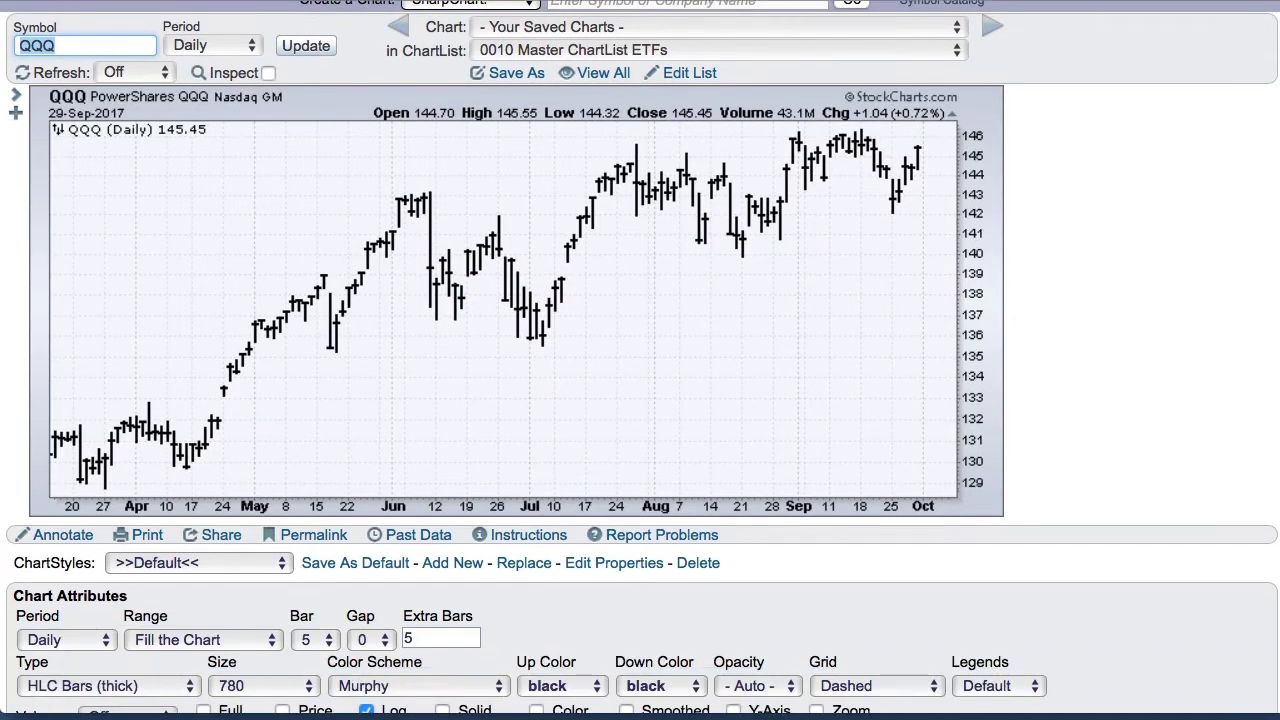
scroll(703, 277, "down", 3)
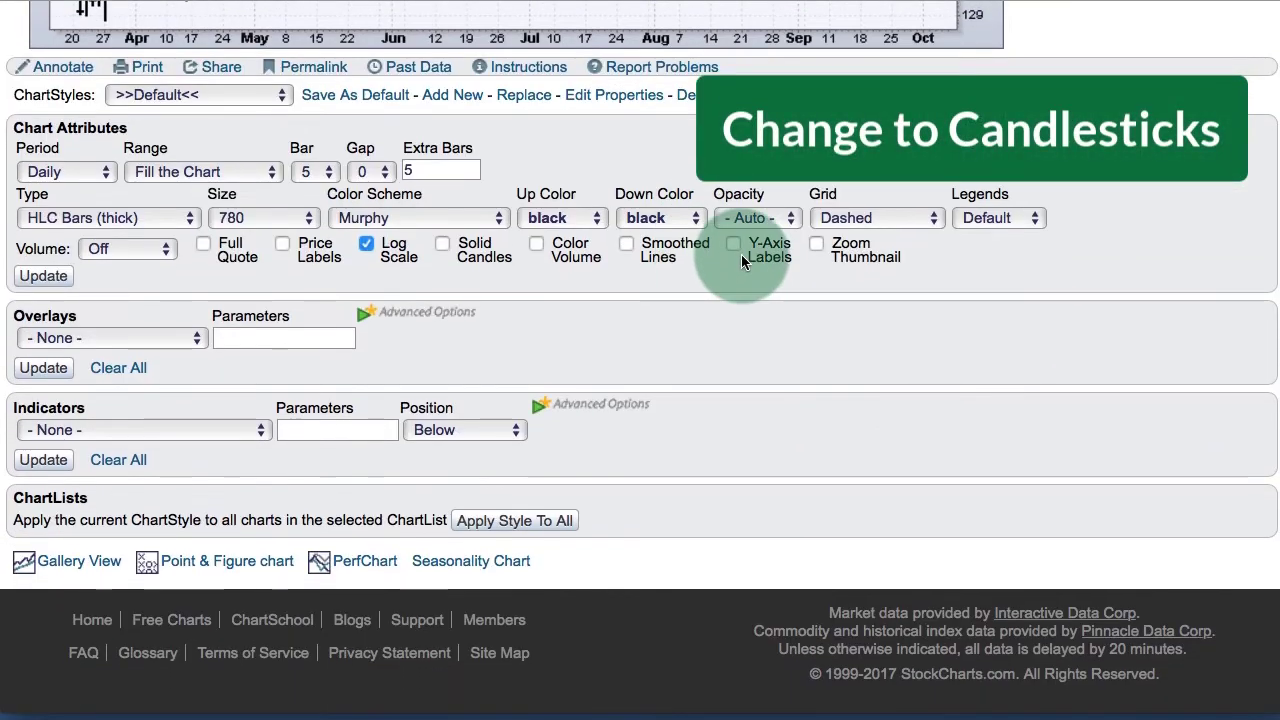
- Set the QQQ chart to Candlesticks with a Simple Moving Avg (50) overlay and MACD indicator
left_click(110, 220)
left_click(53, 134)
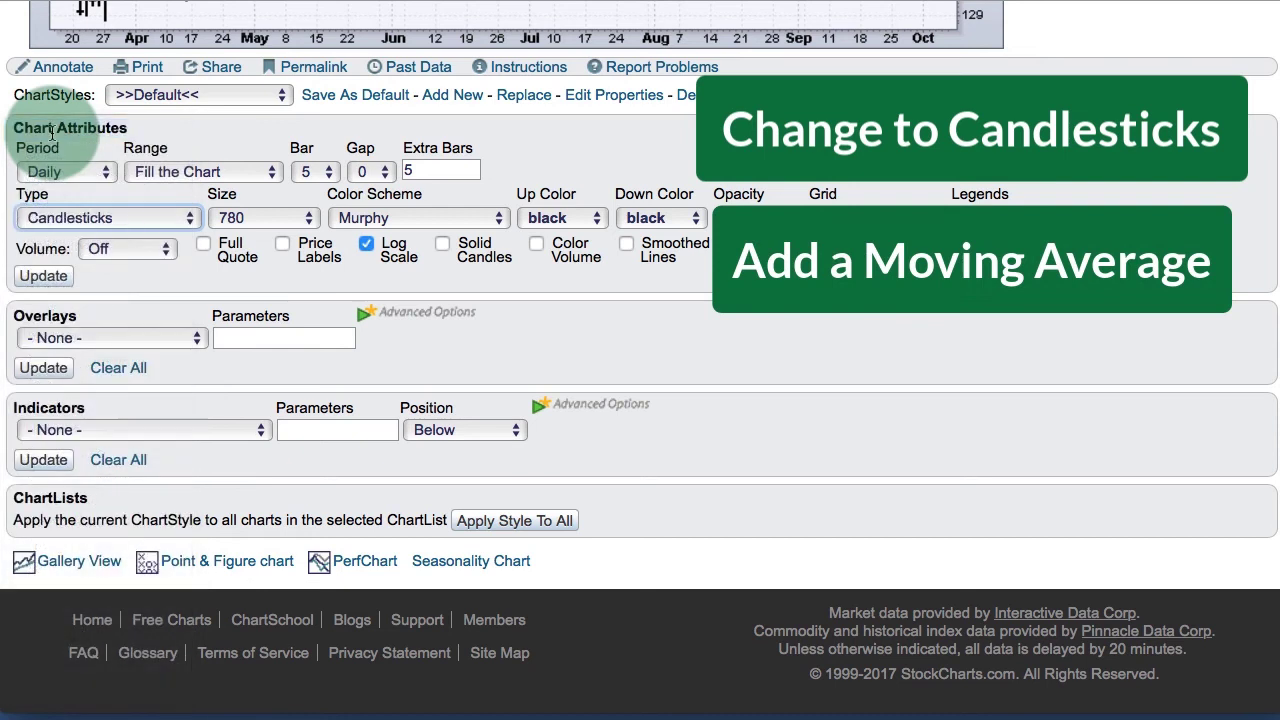
left_click(62, 338)
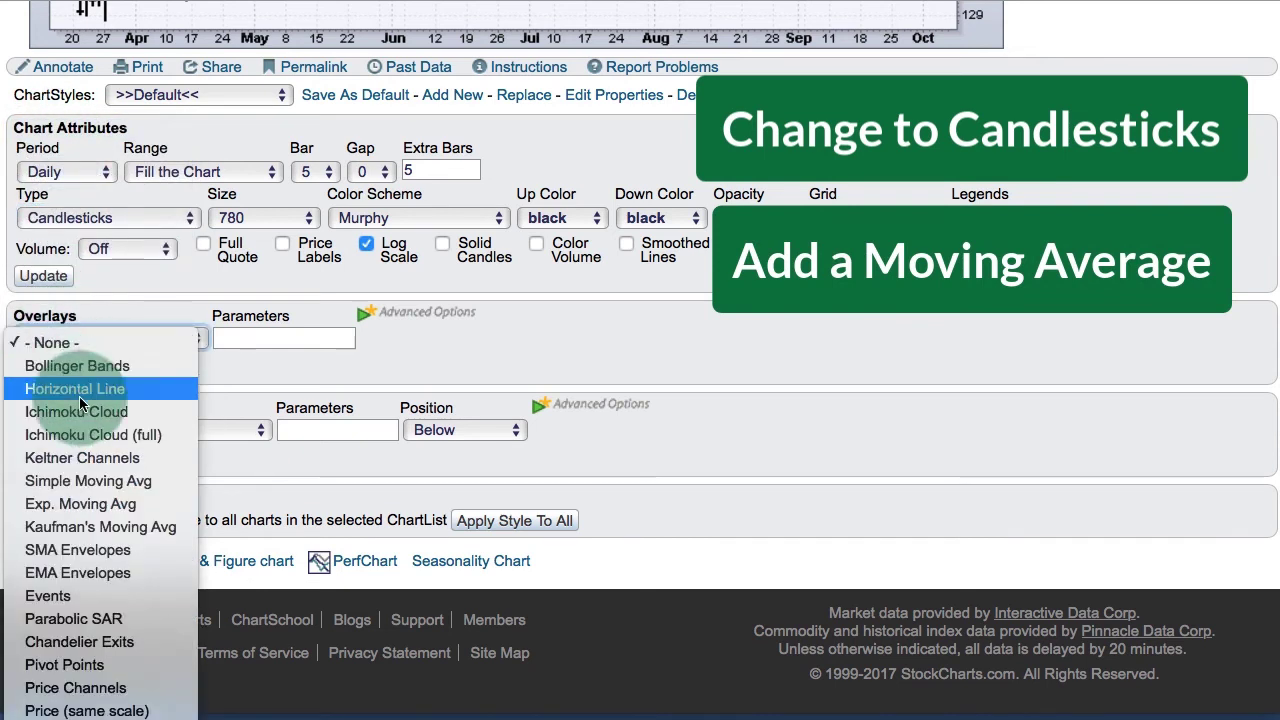
left_click(82, 483)
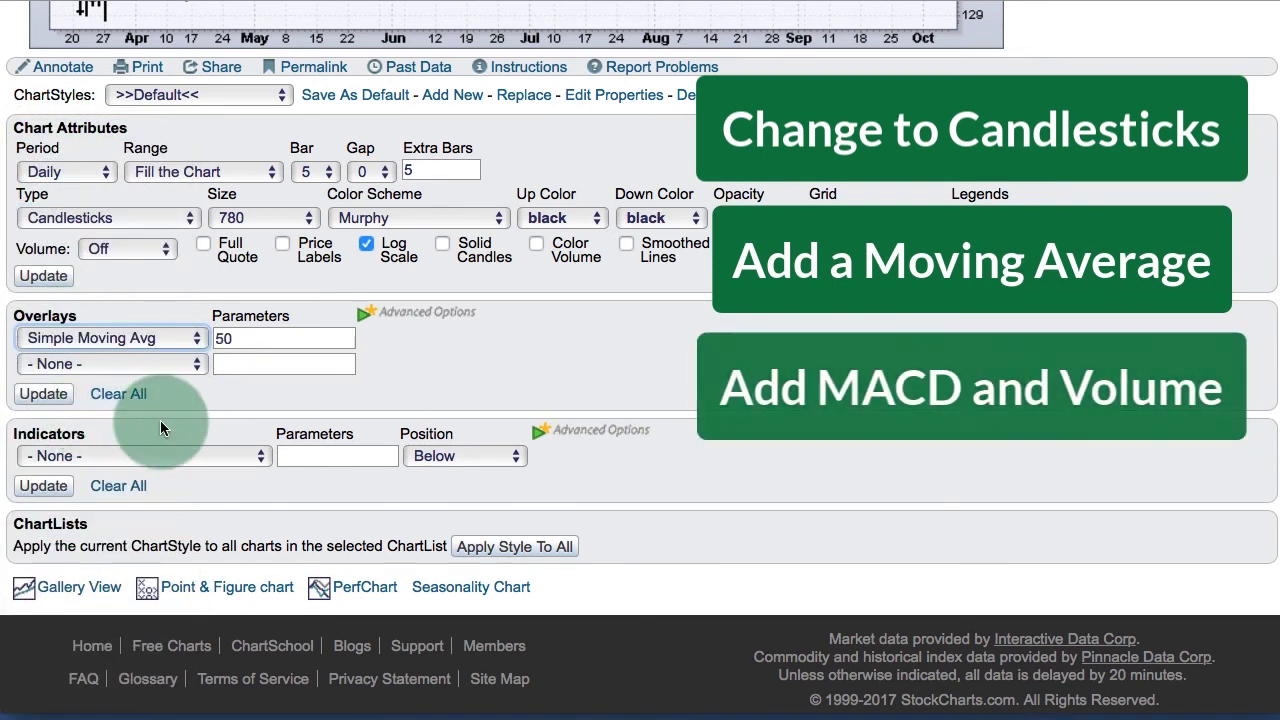
left_click(126, 457)
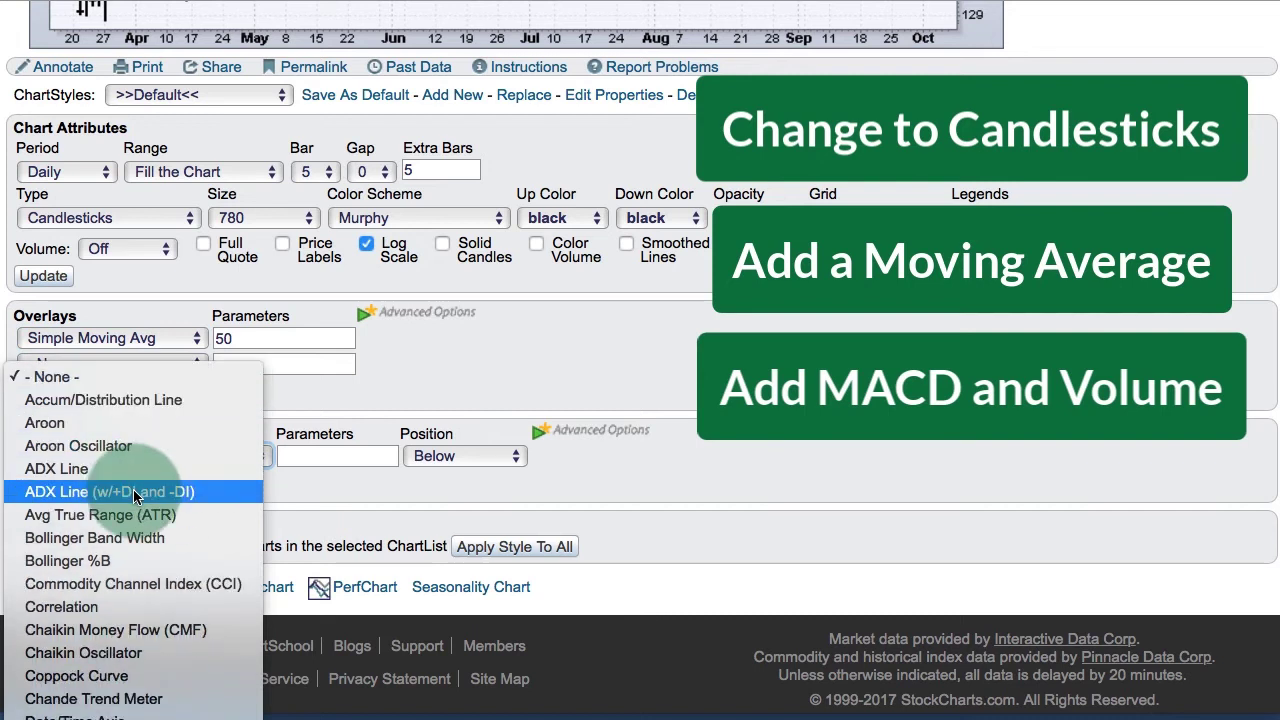
scroll(133, 490, "down", 3)
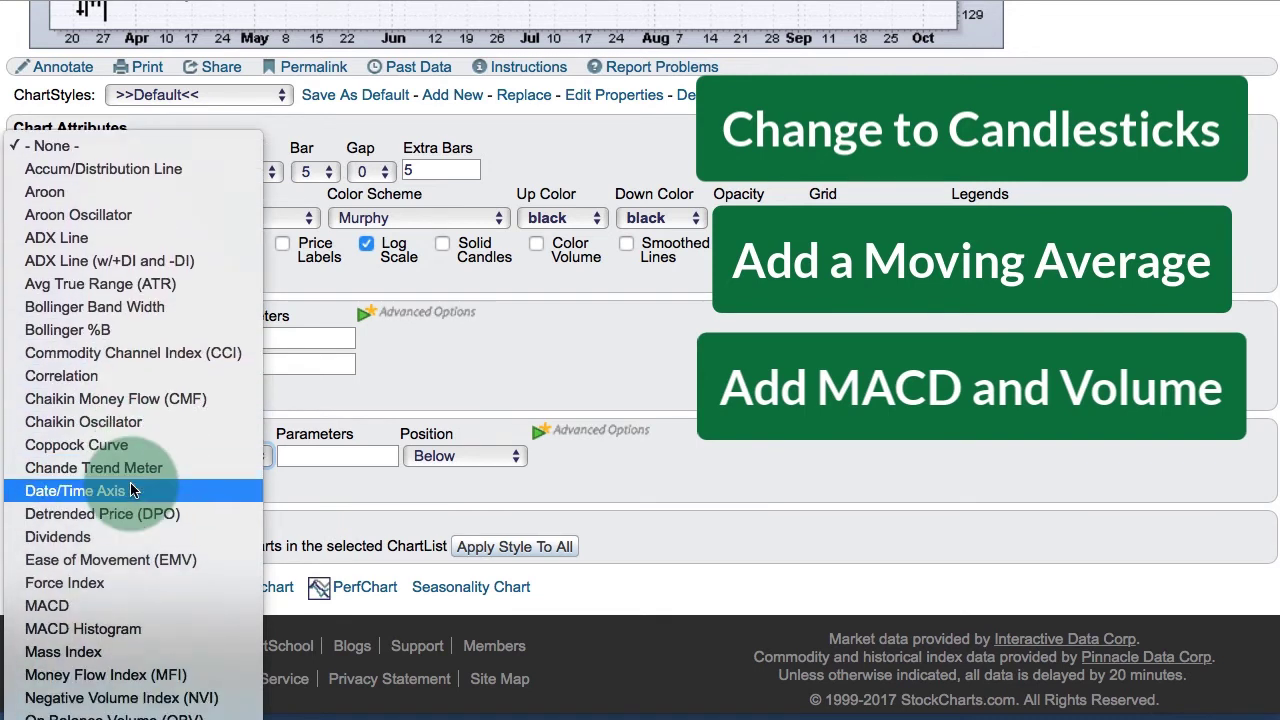
left_click(66, 586)
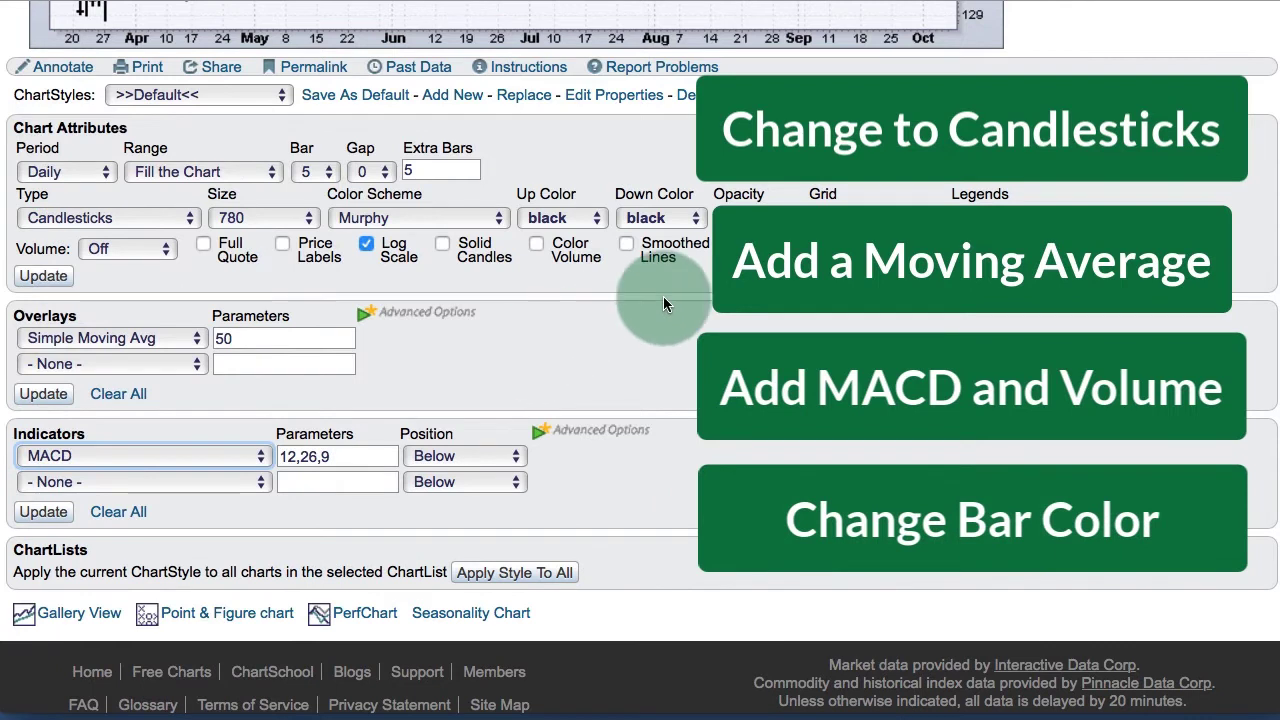
- Make down candles red, show volume separately, and update the chart
left_click(668, 218)
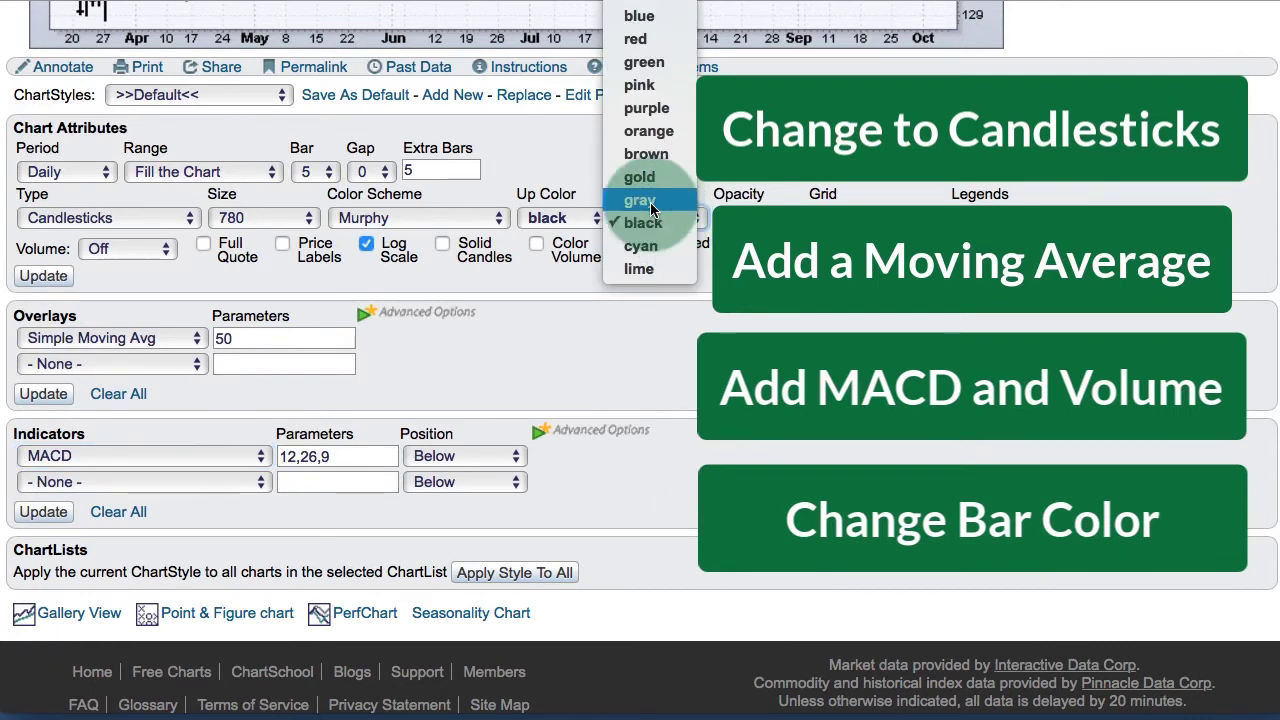
left_click(635, 42)
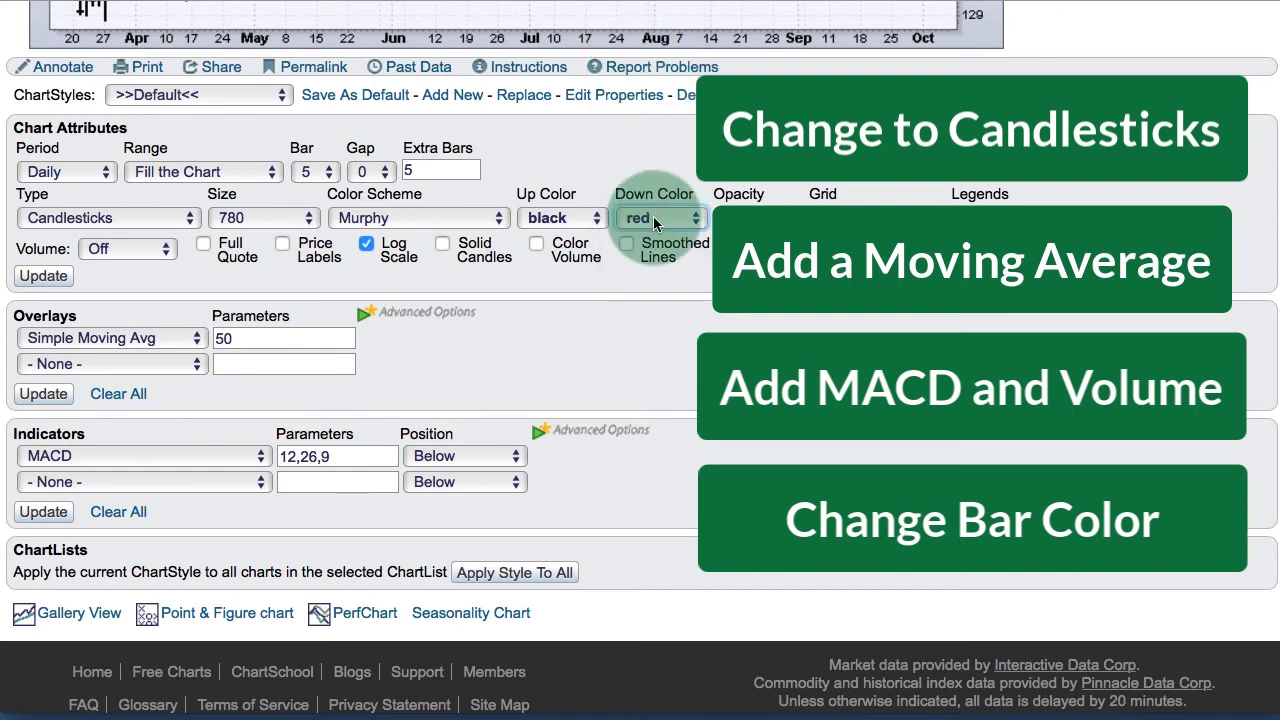
left_click(100, 250)
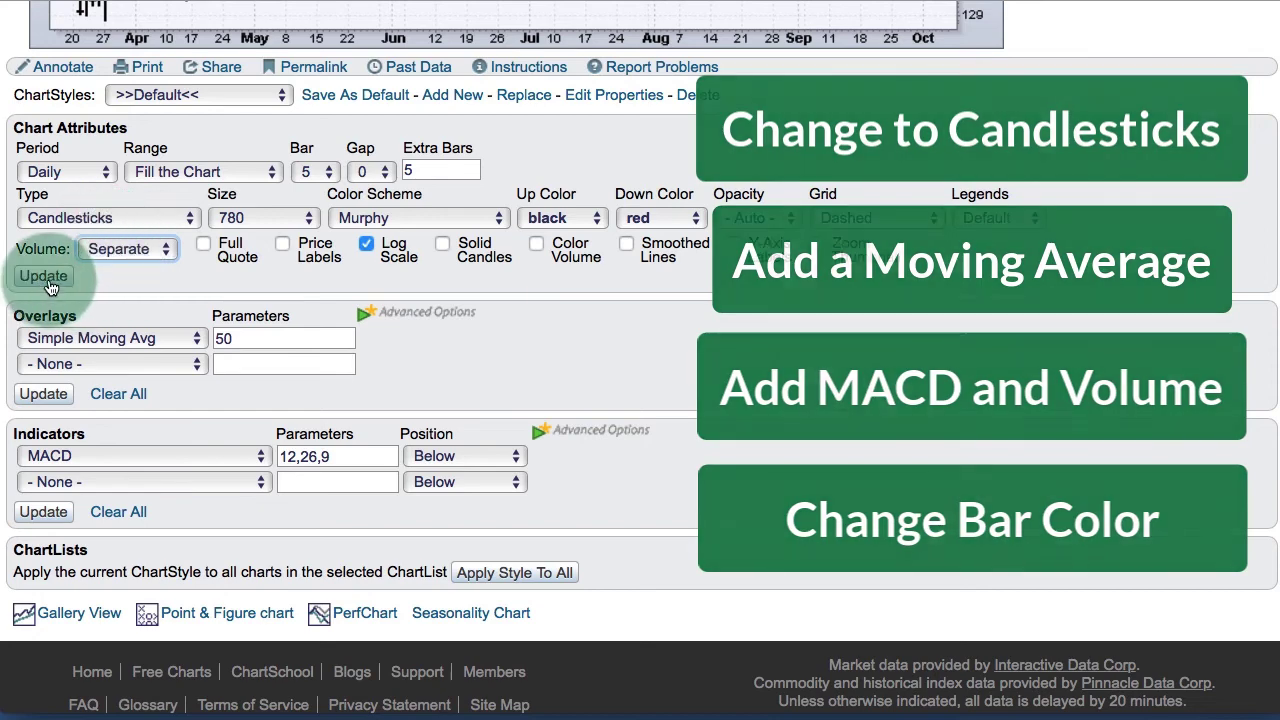
left_click(44, 276)
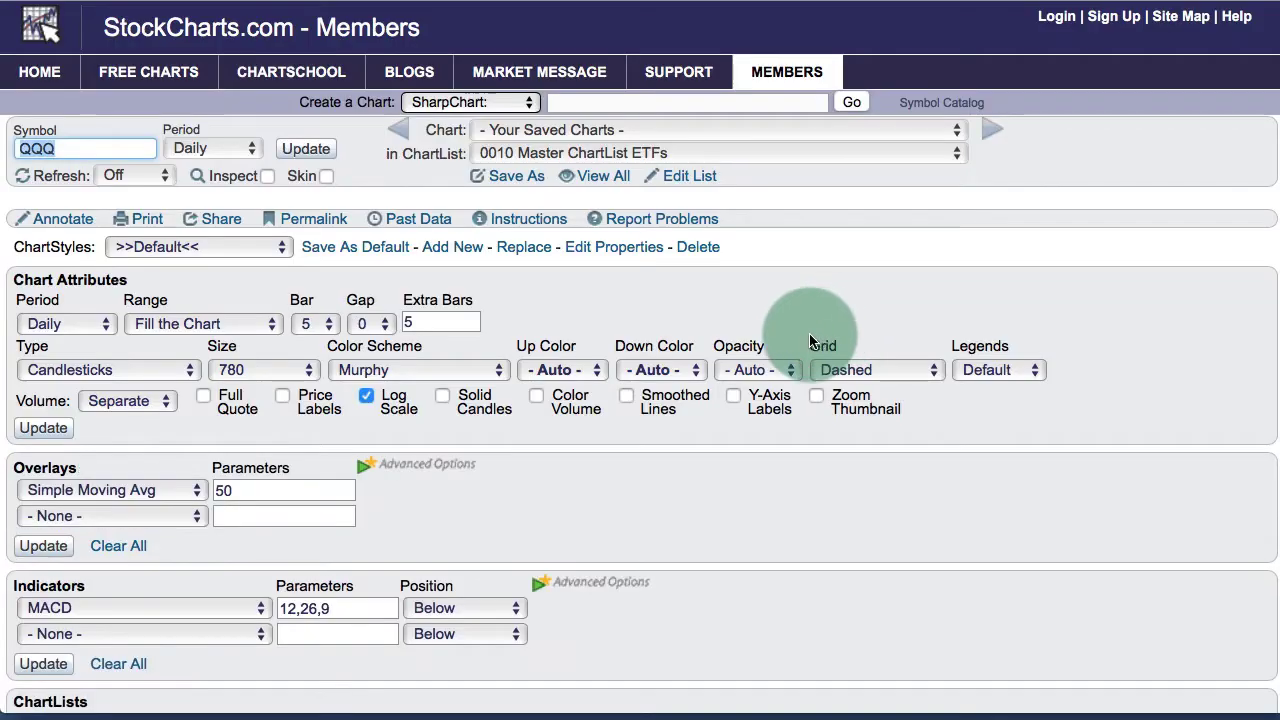
- Save the QQQ chart into My ChartList as a new favorite titled 'QQQ Candle MACD Volume Chart'
scroll(750, 358, "down", 3)
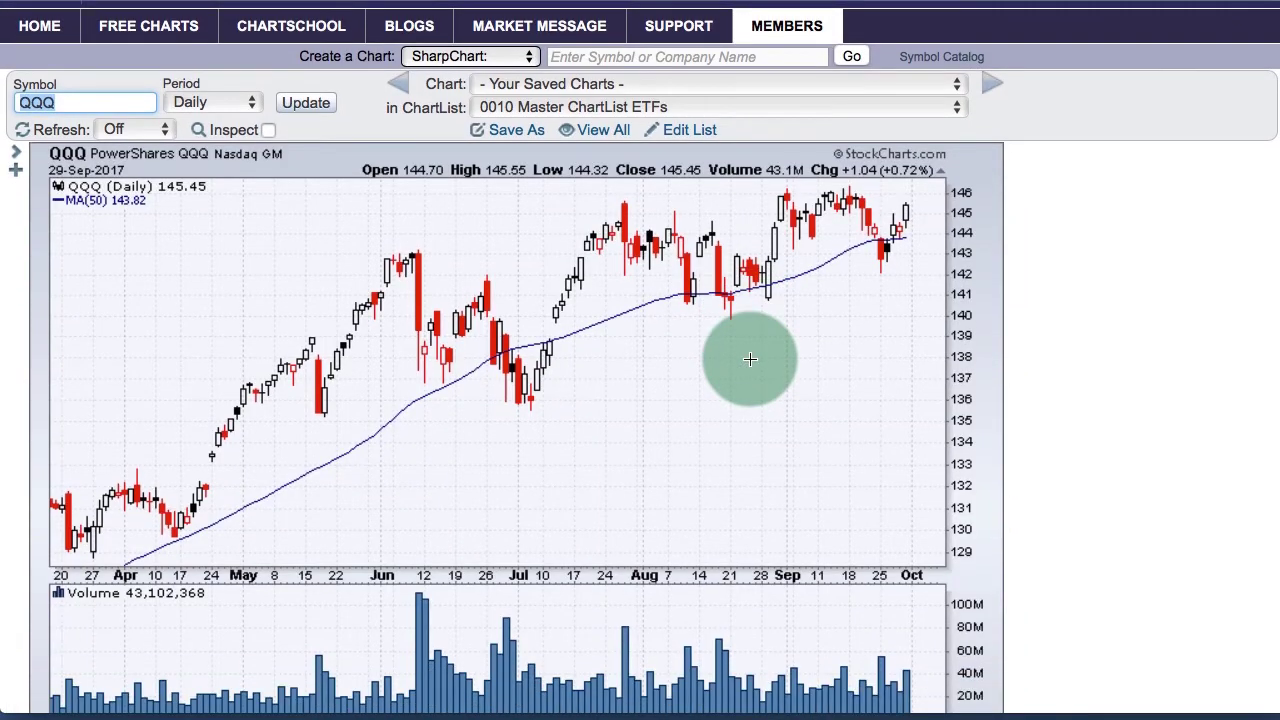
scroll(747, 356, "down", 3)
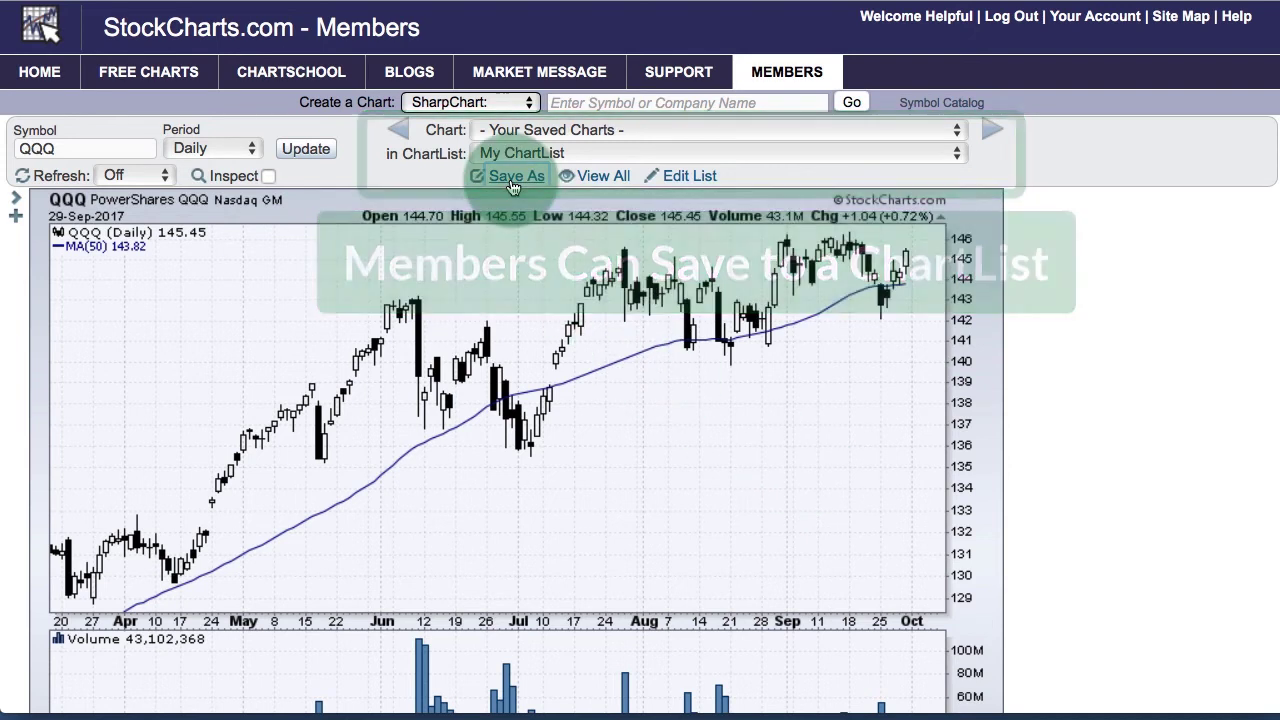
left_click(596, 251)
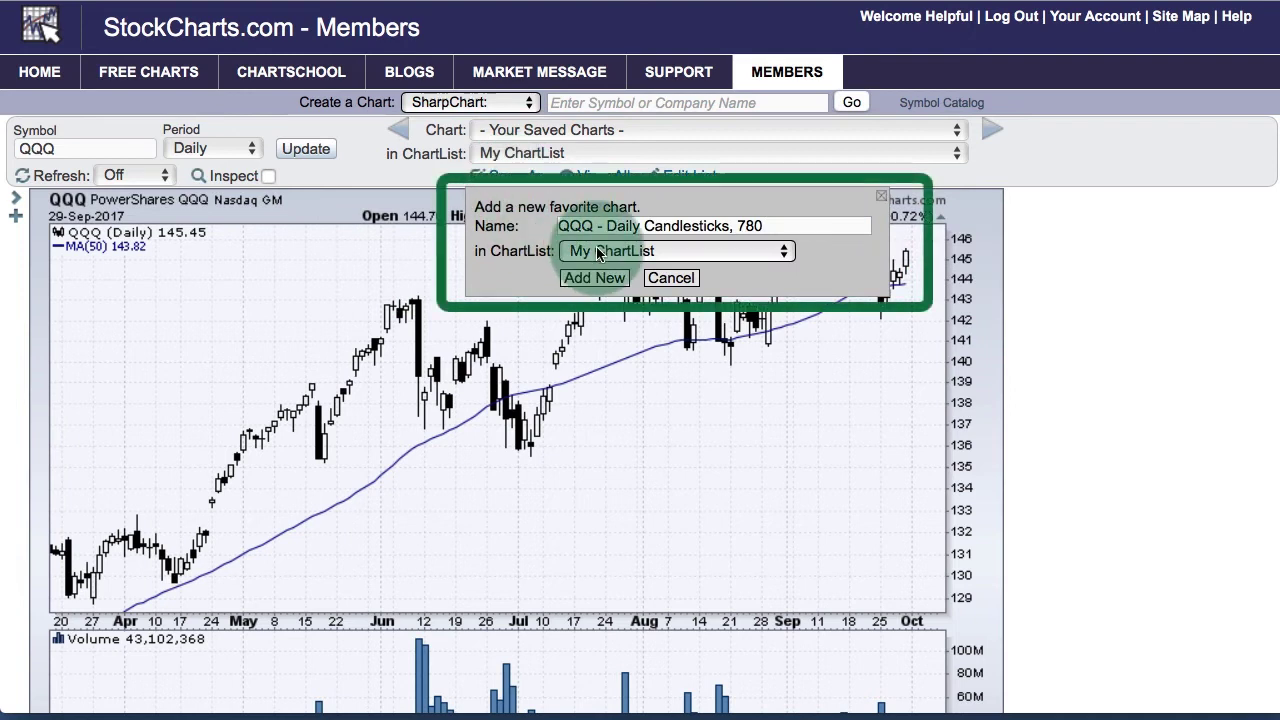
left_click(781, 217)
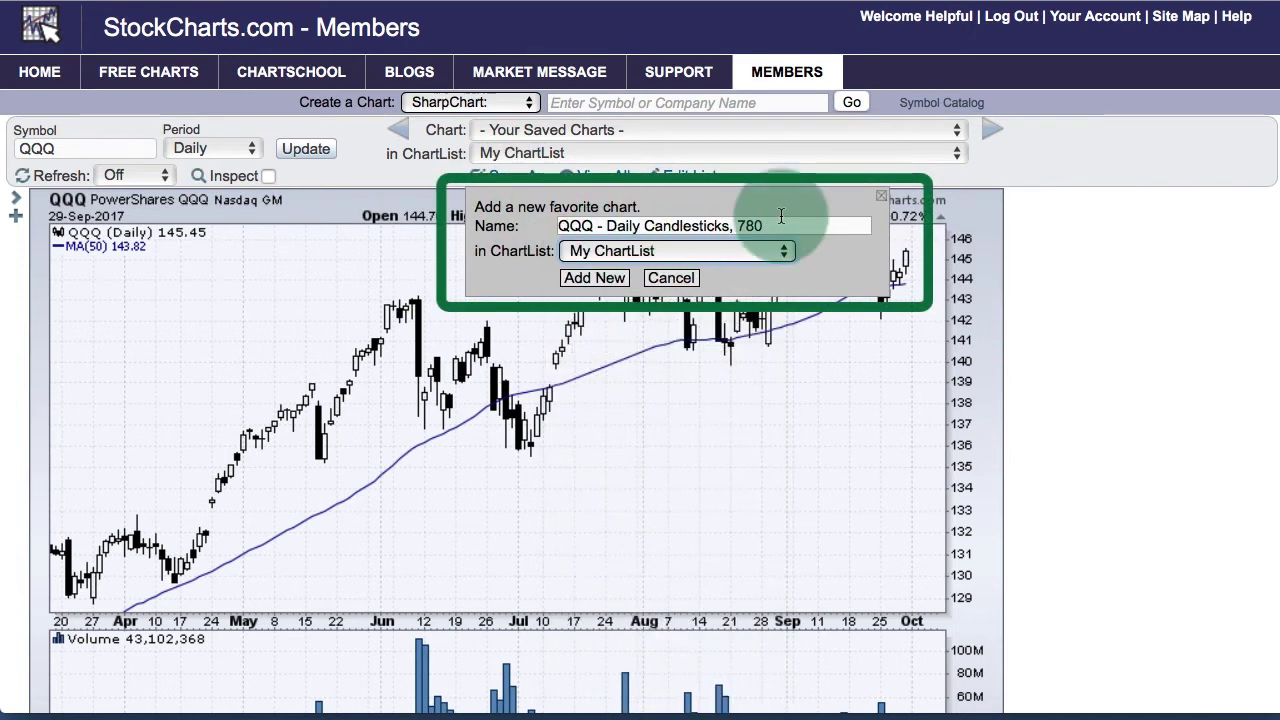
left_click_drag(781, 222, 473, 220)
type("QQQ Candle MACD Volume Chart")
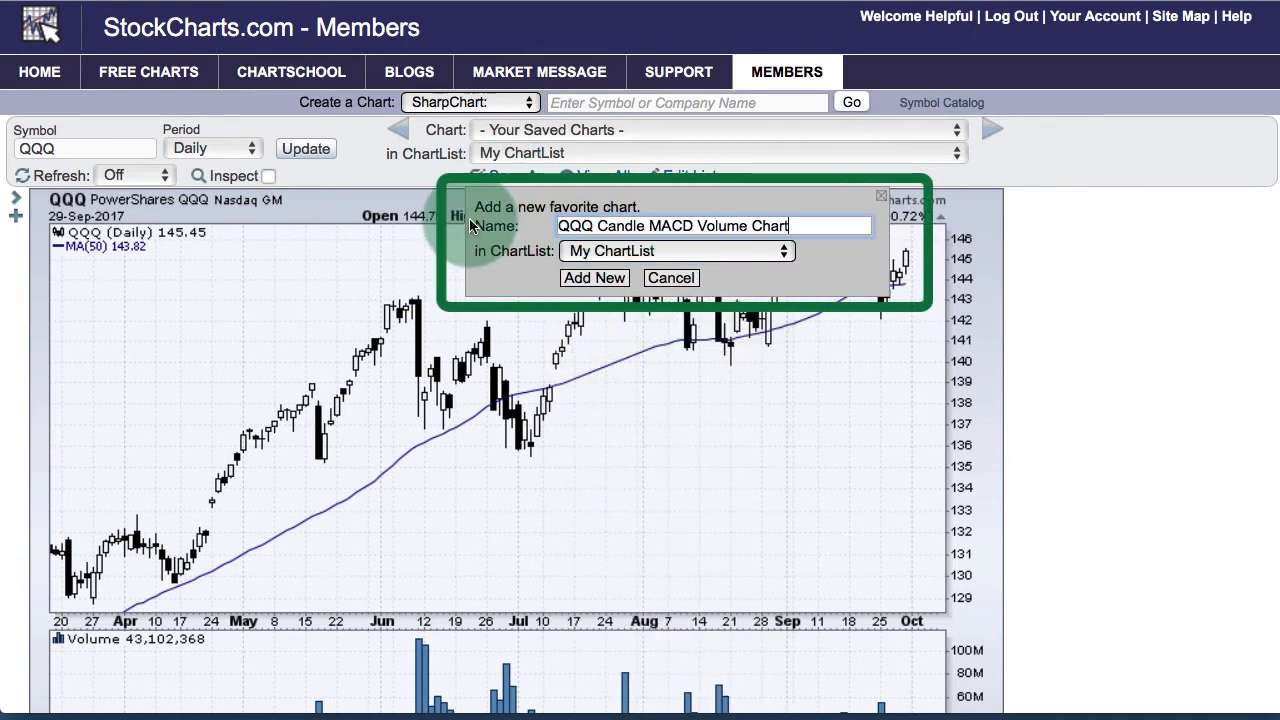
left_click(607, 282)
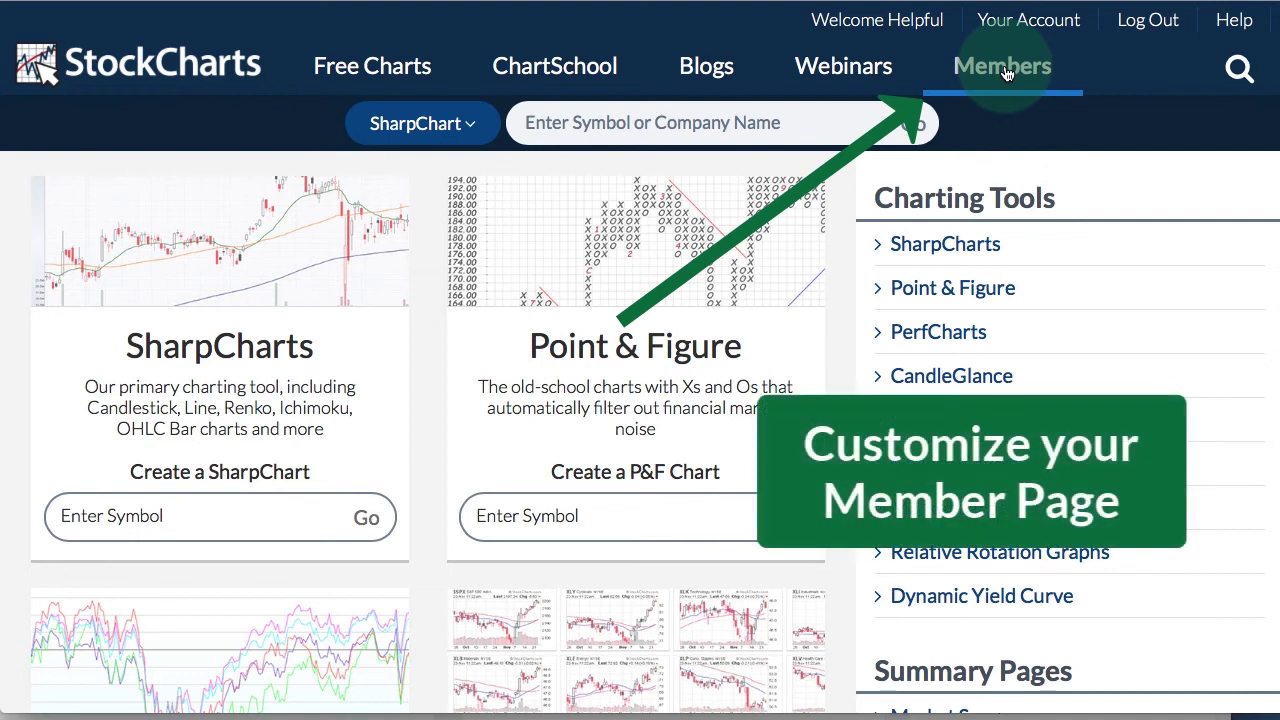
left_click(1003, 68)
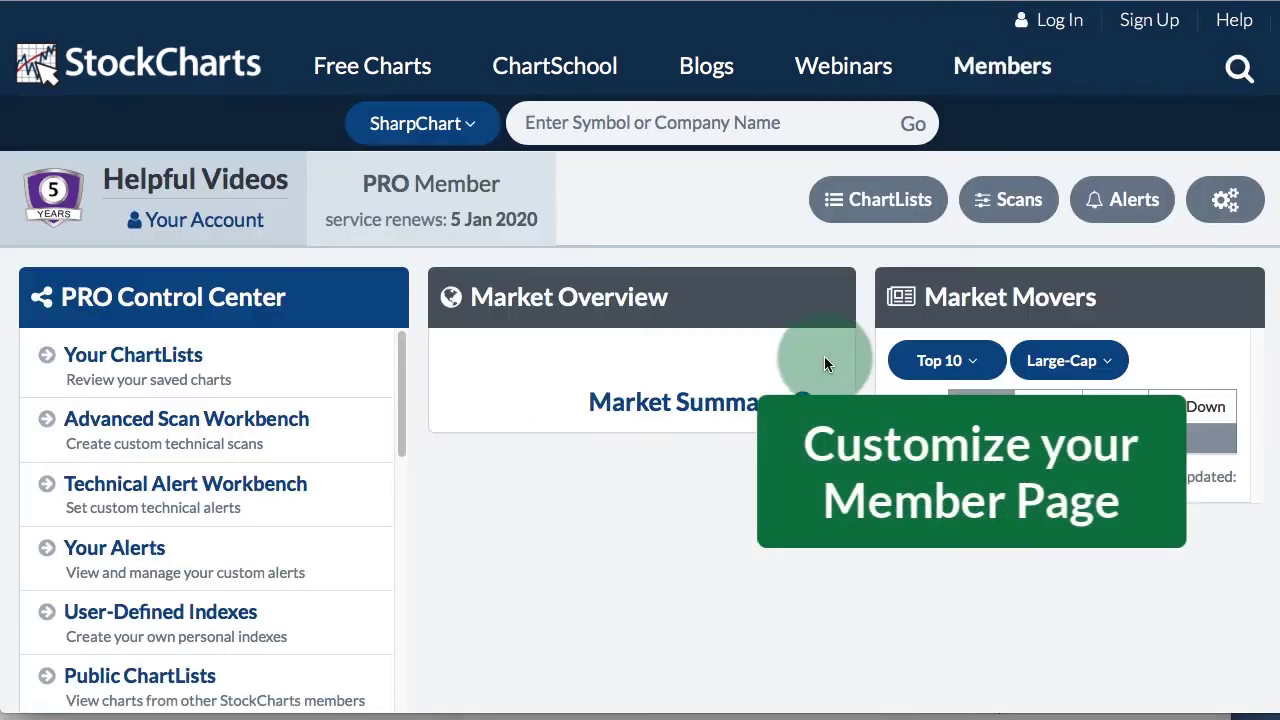
scroll(824, 363, "down", 2)
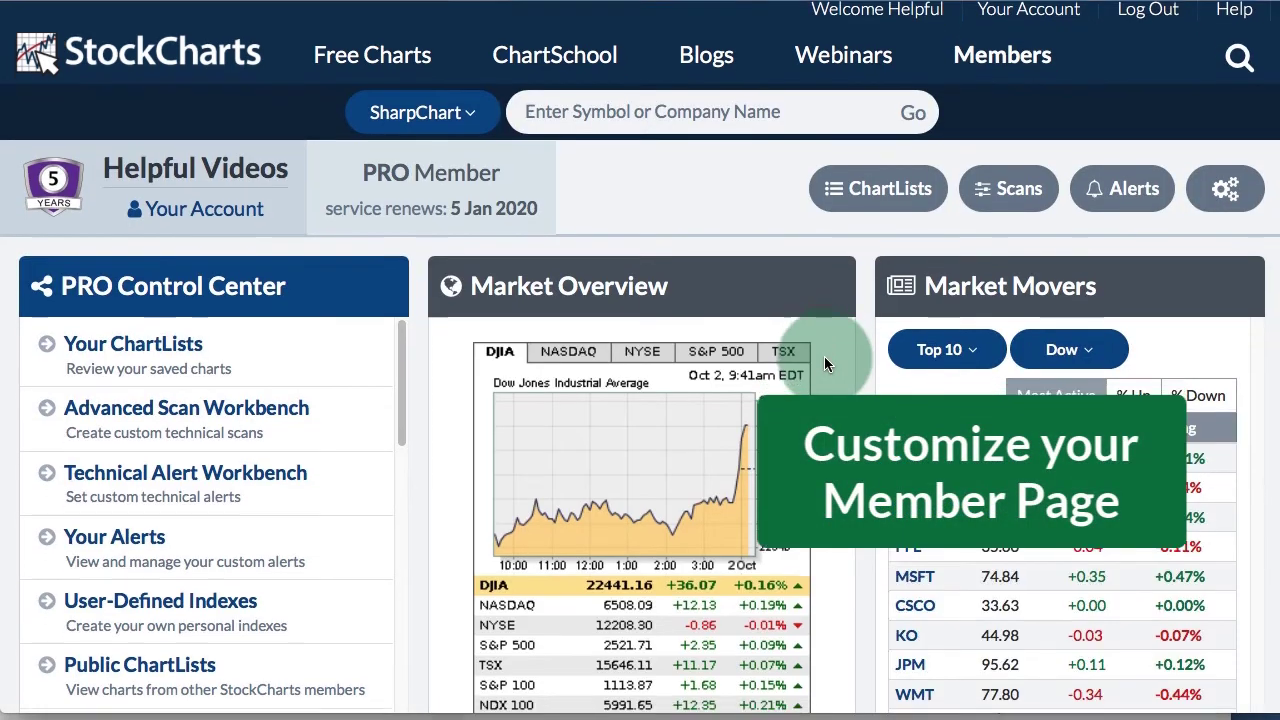
scroll(824, 356, "down", 1)
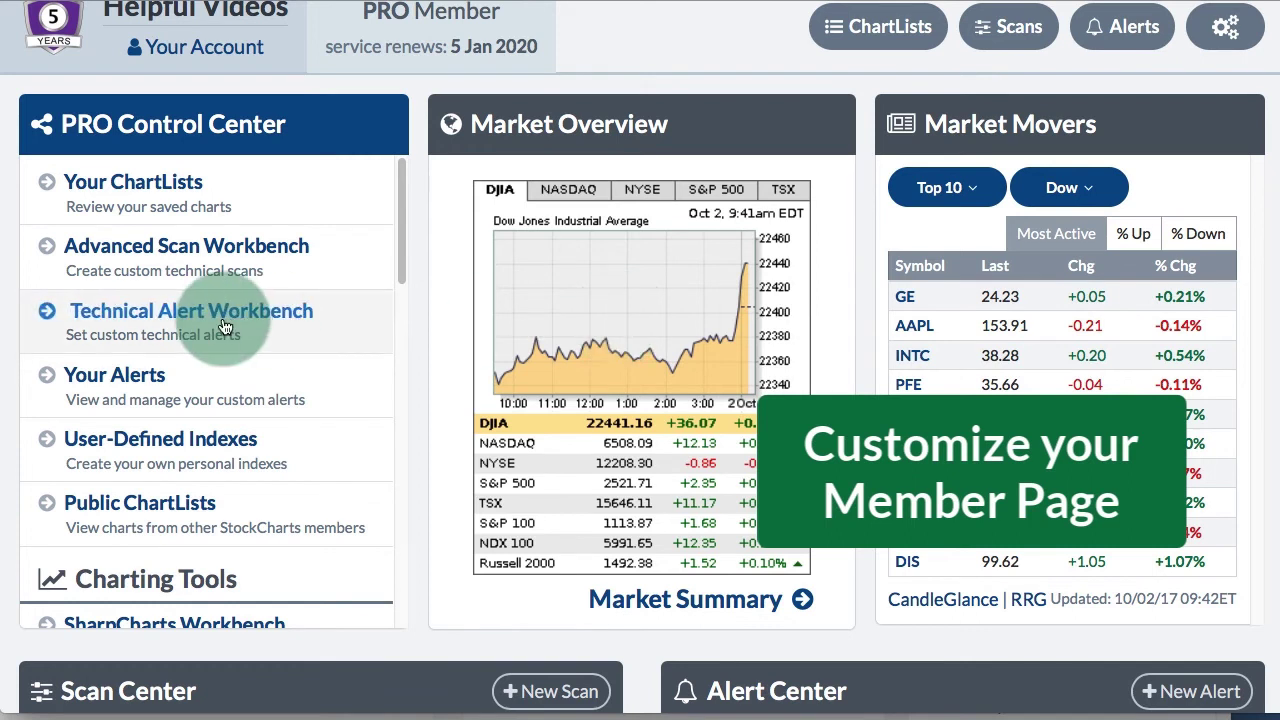
scroll(225, 327, "down", 4)
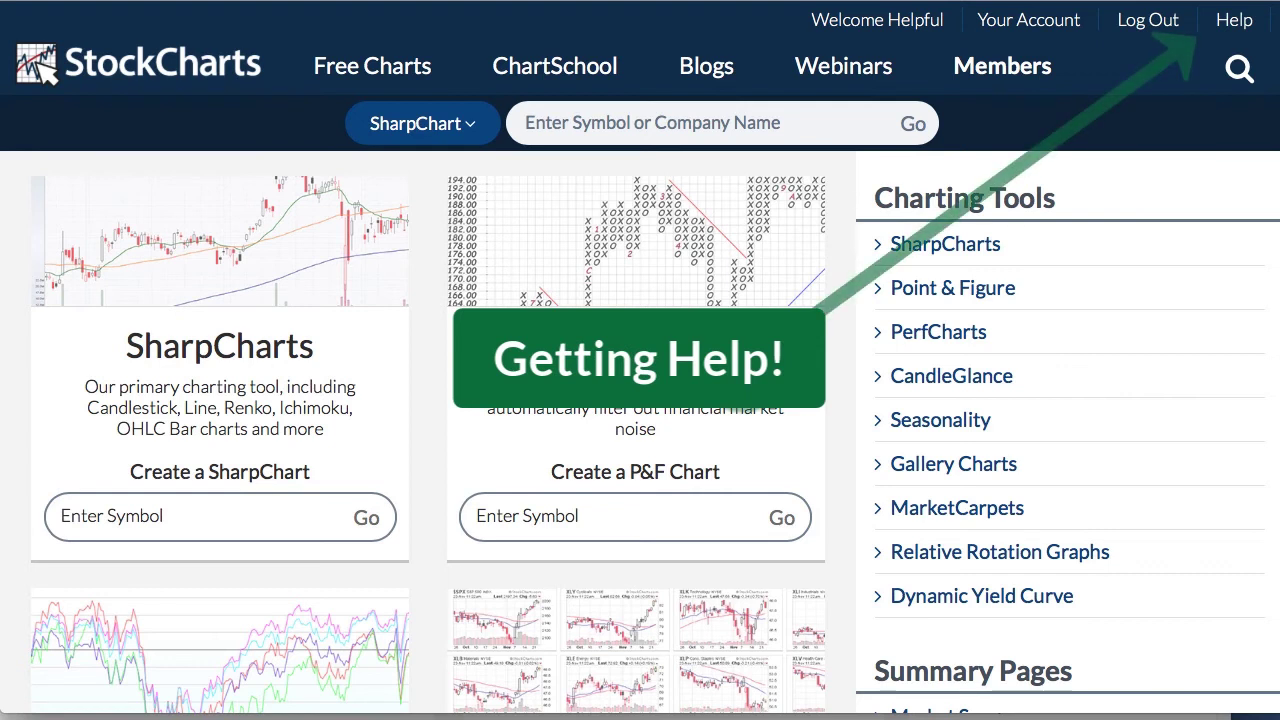
- Go from Help's FAQ and More to Customer Support Resources, then open and browse Instructional Videos
left_click(1232, 21)
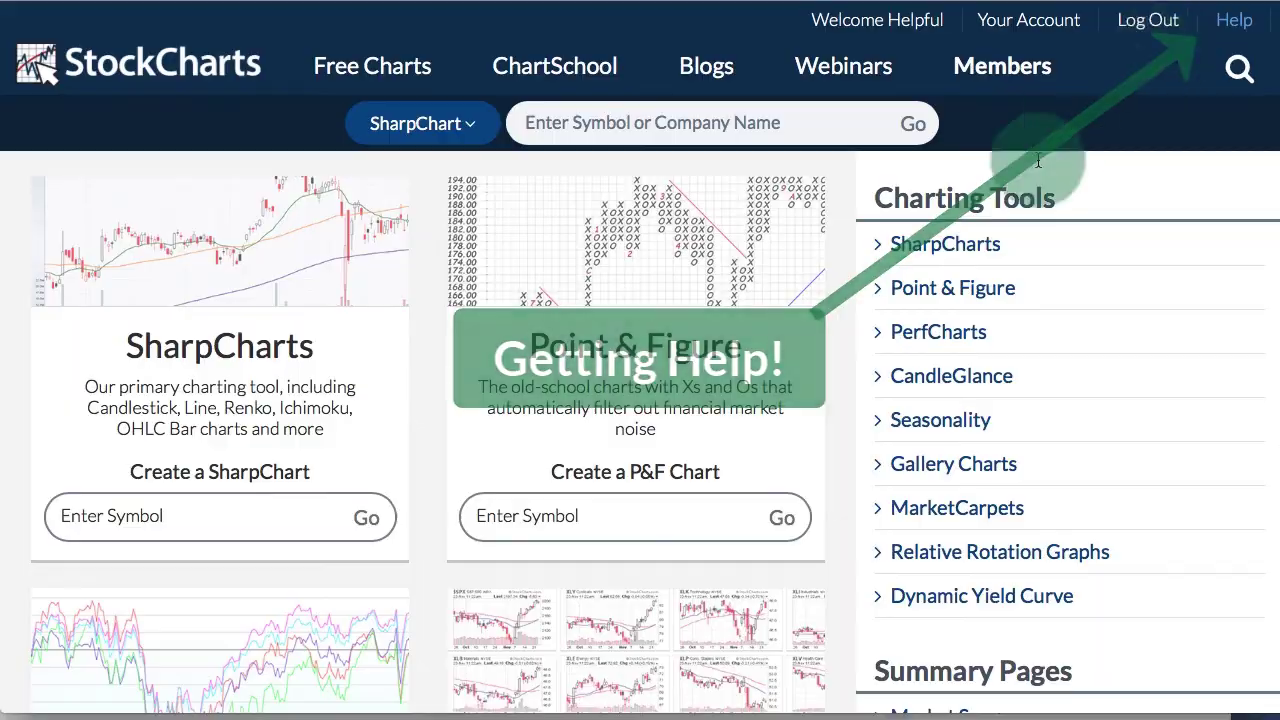
scroll(705, 407, "down", 2)
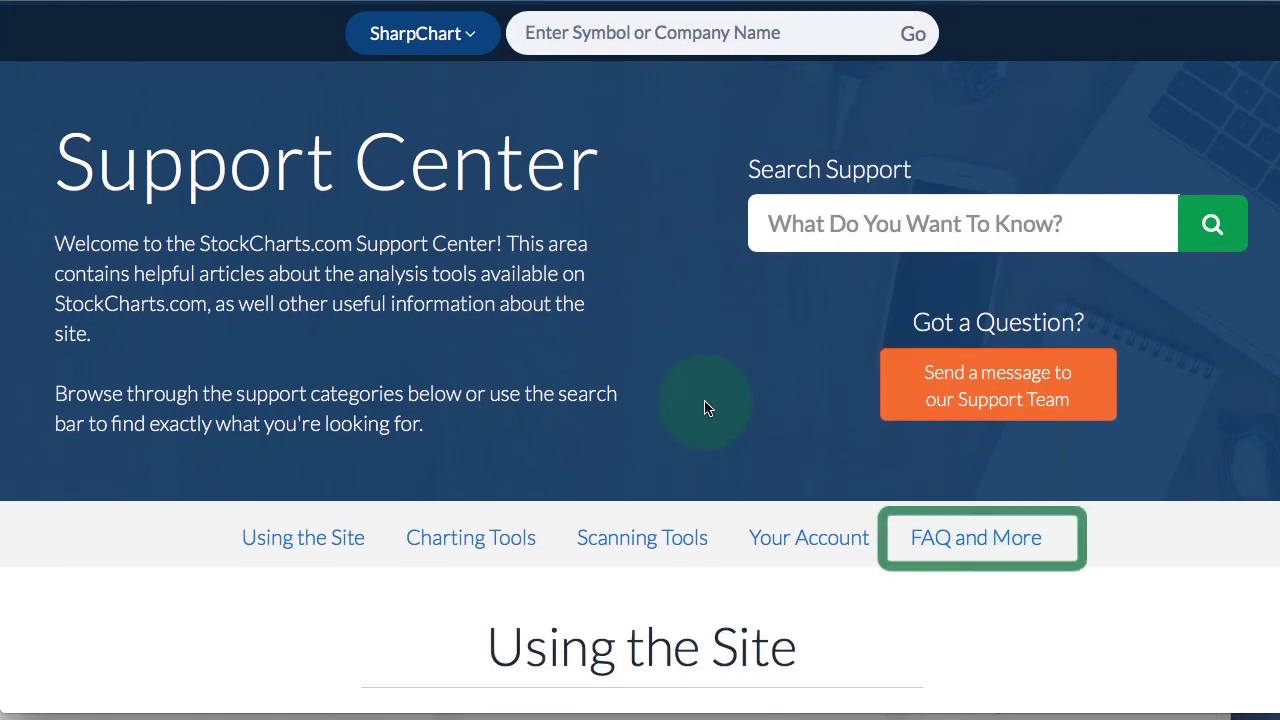
left_click(936, 536)
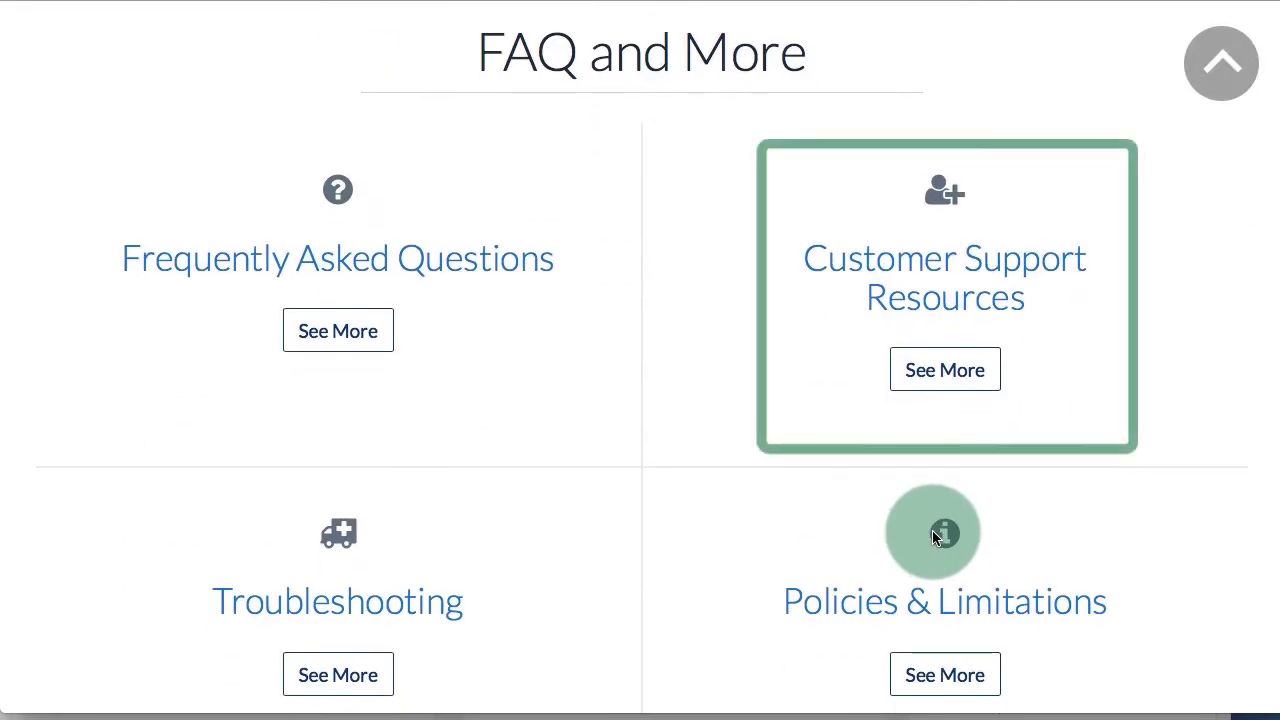
left_click(922, 300)
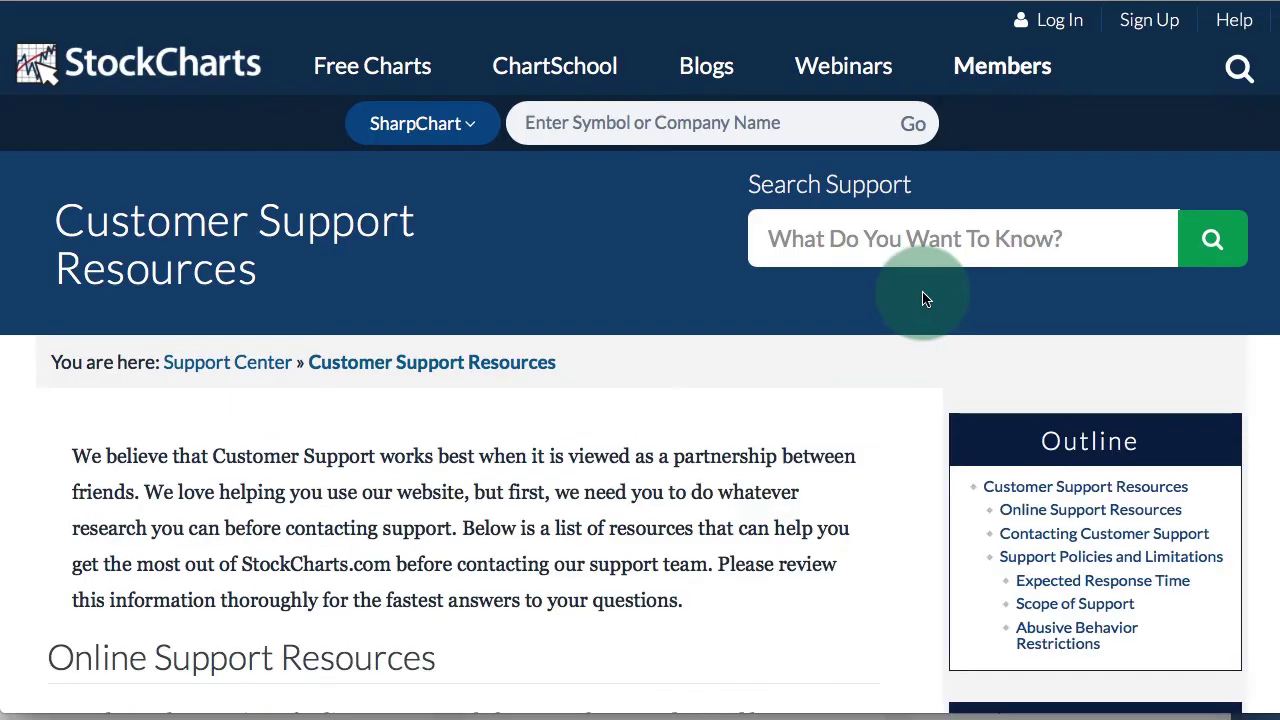
scroll(830, 366, "down", 3)
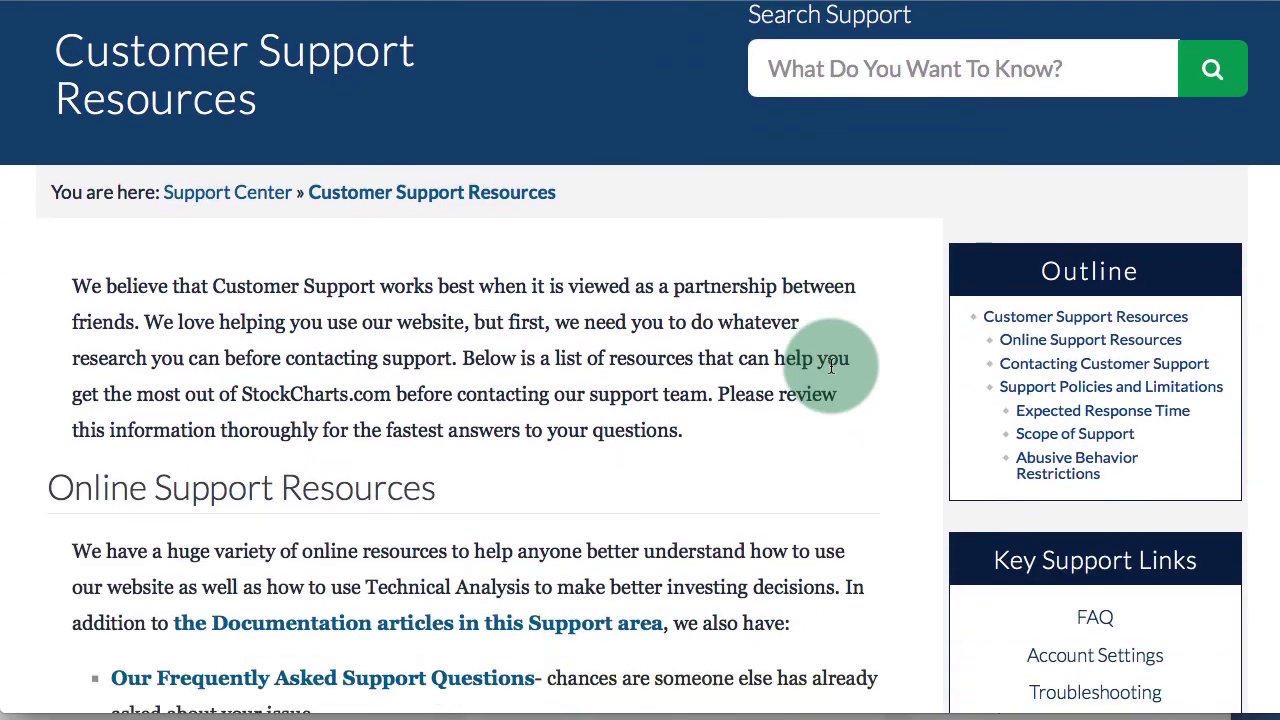
scroll(830, 364, "down", 5)
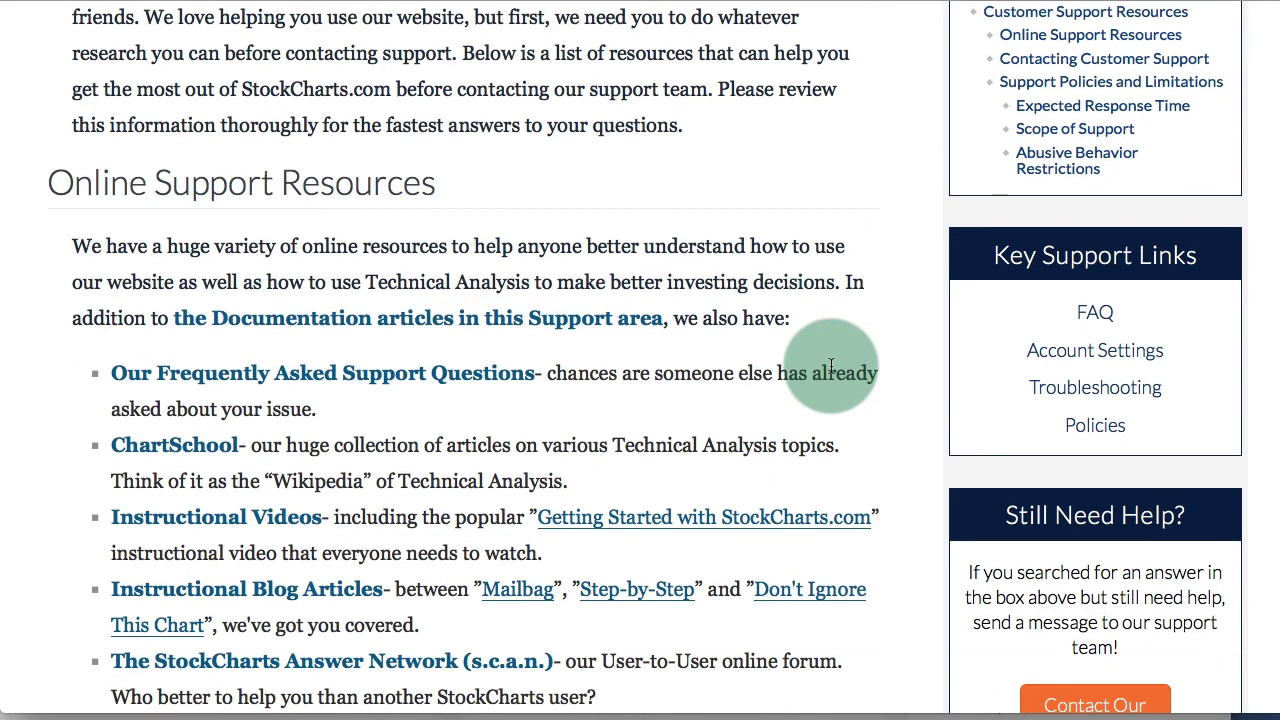
scroll(829, 364, "down", 1)
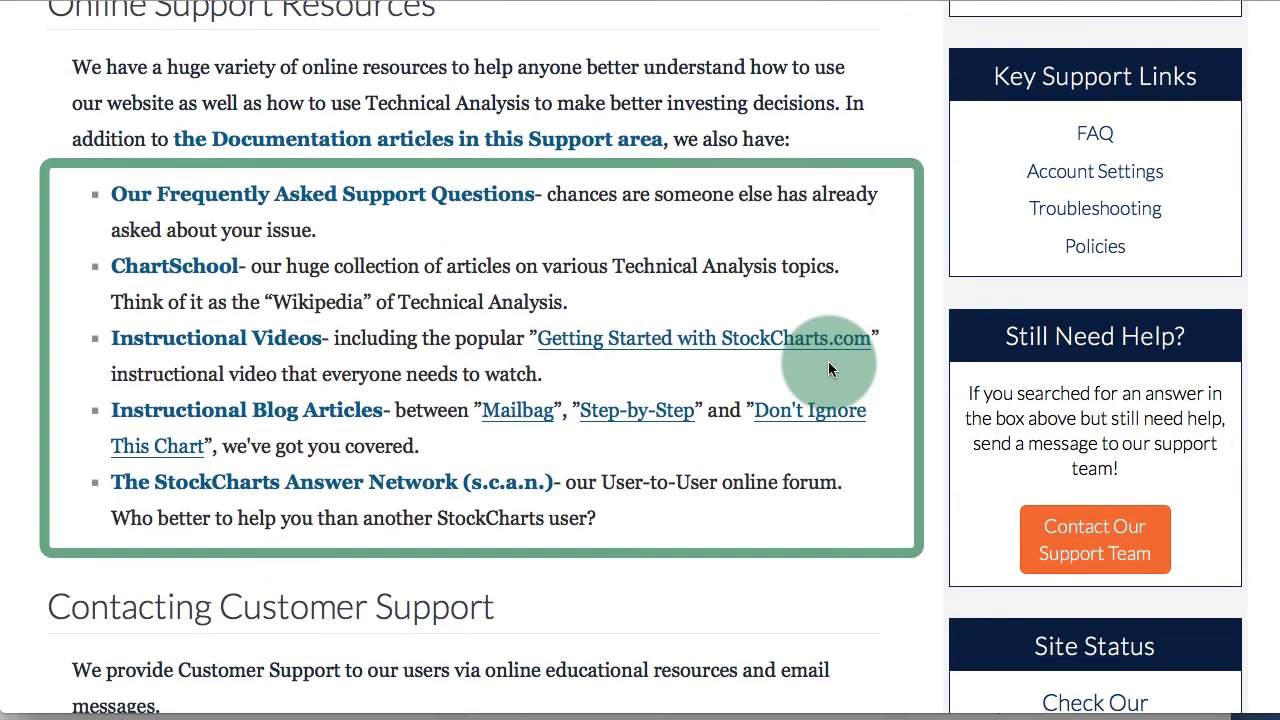
left_click(228, 339)
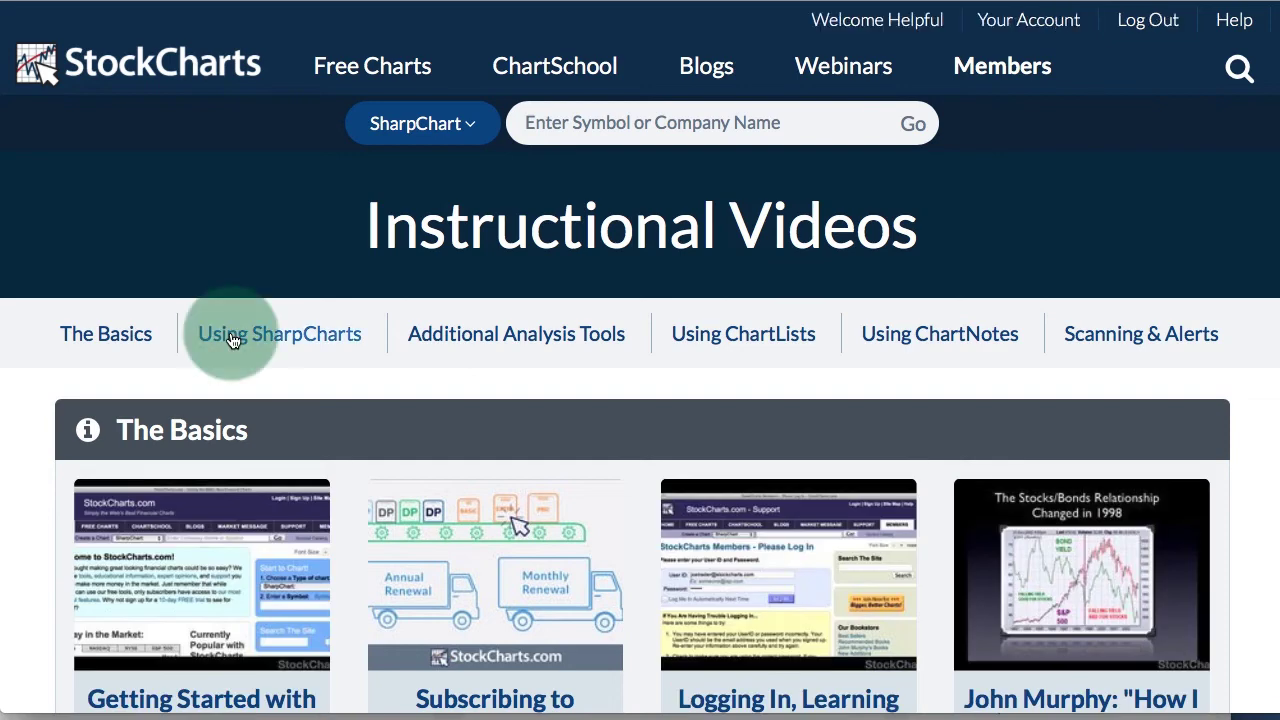
scroll(242, 340, "down", 2)
scroll(241, 336, "up", 1)
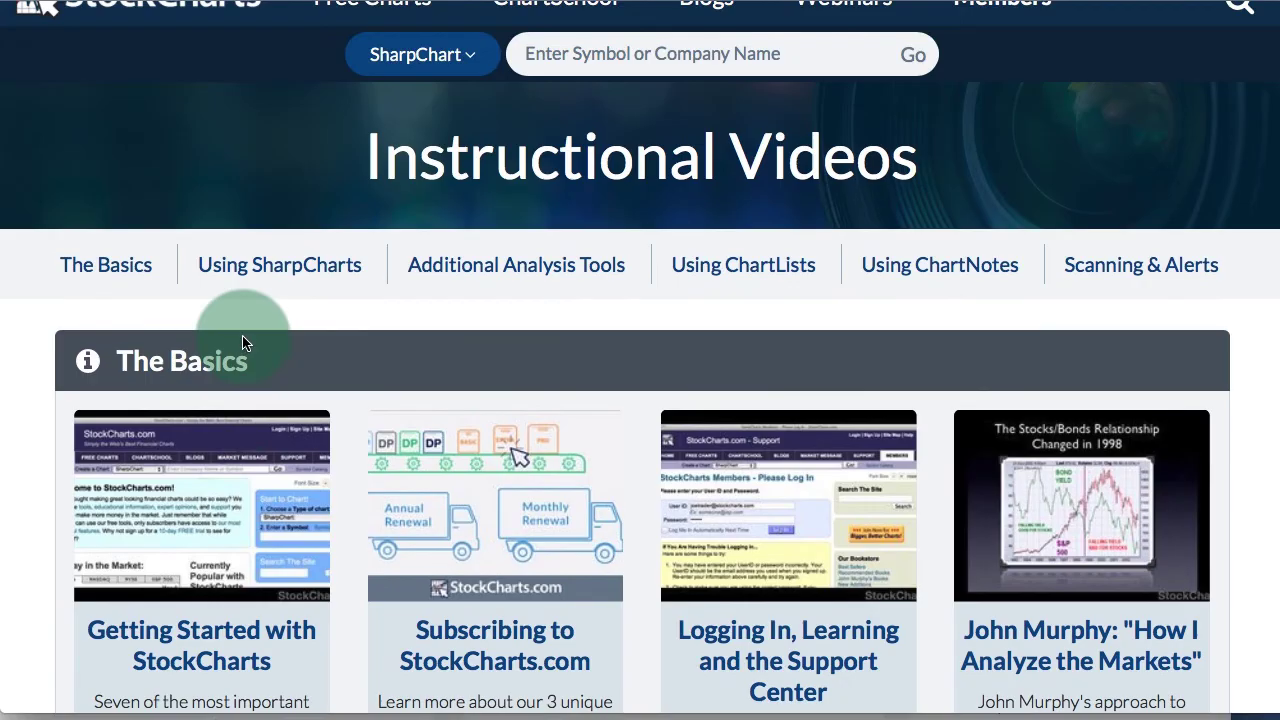
scroll(848, 296, "down", 3)
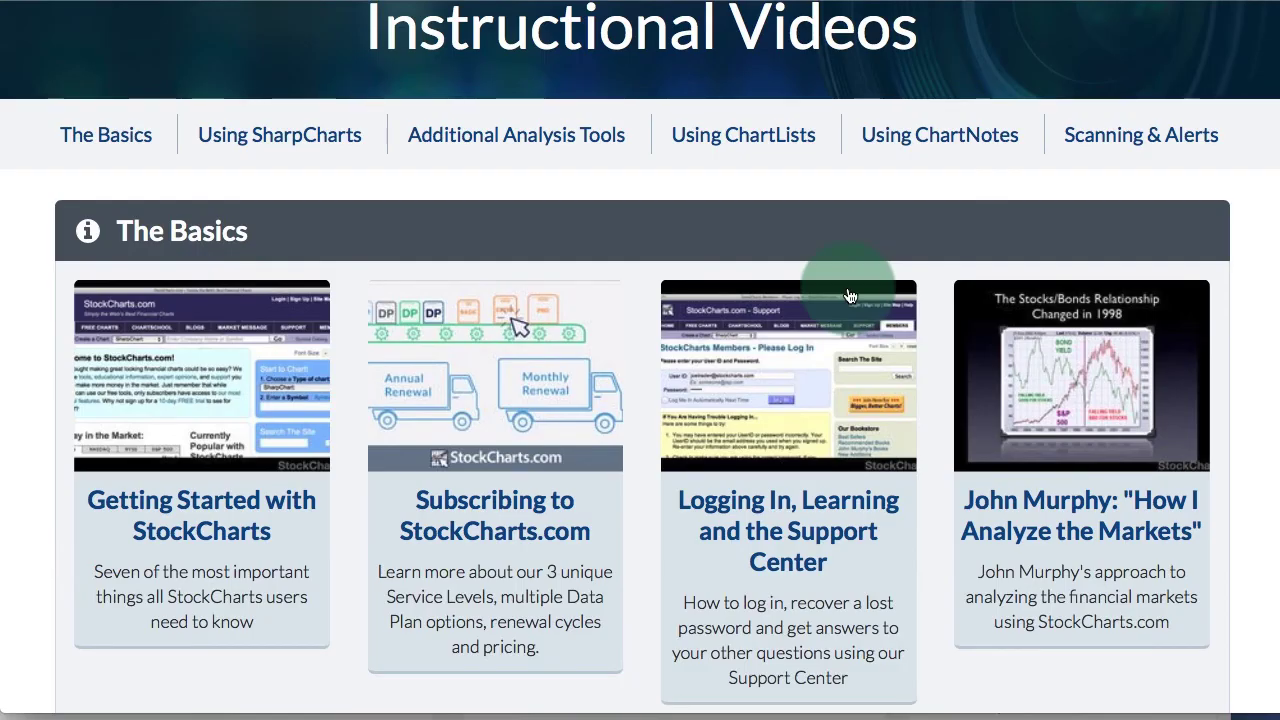